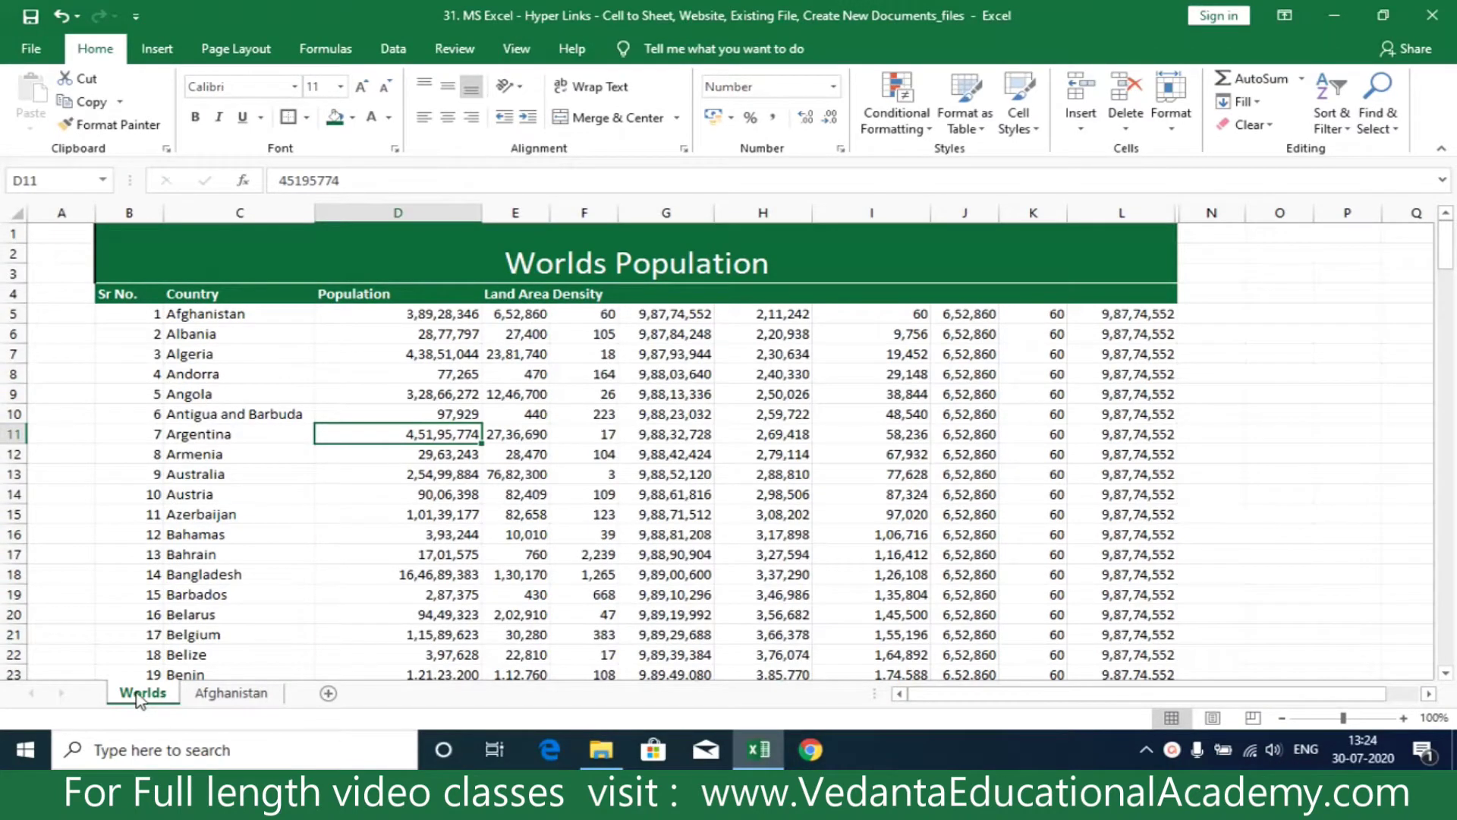
Look over the Afghanistan sheet's map and population table, and return to cell B14 on the Worlds sheet
left_click(231, 692)
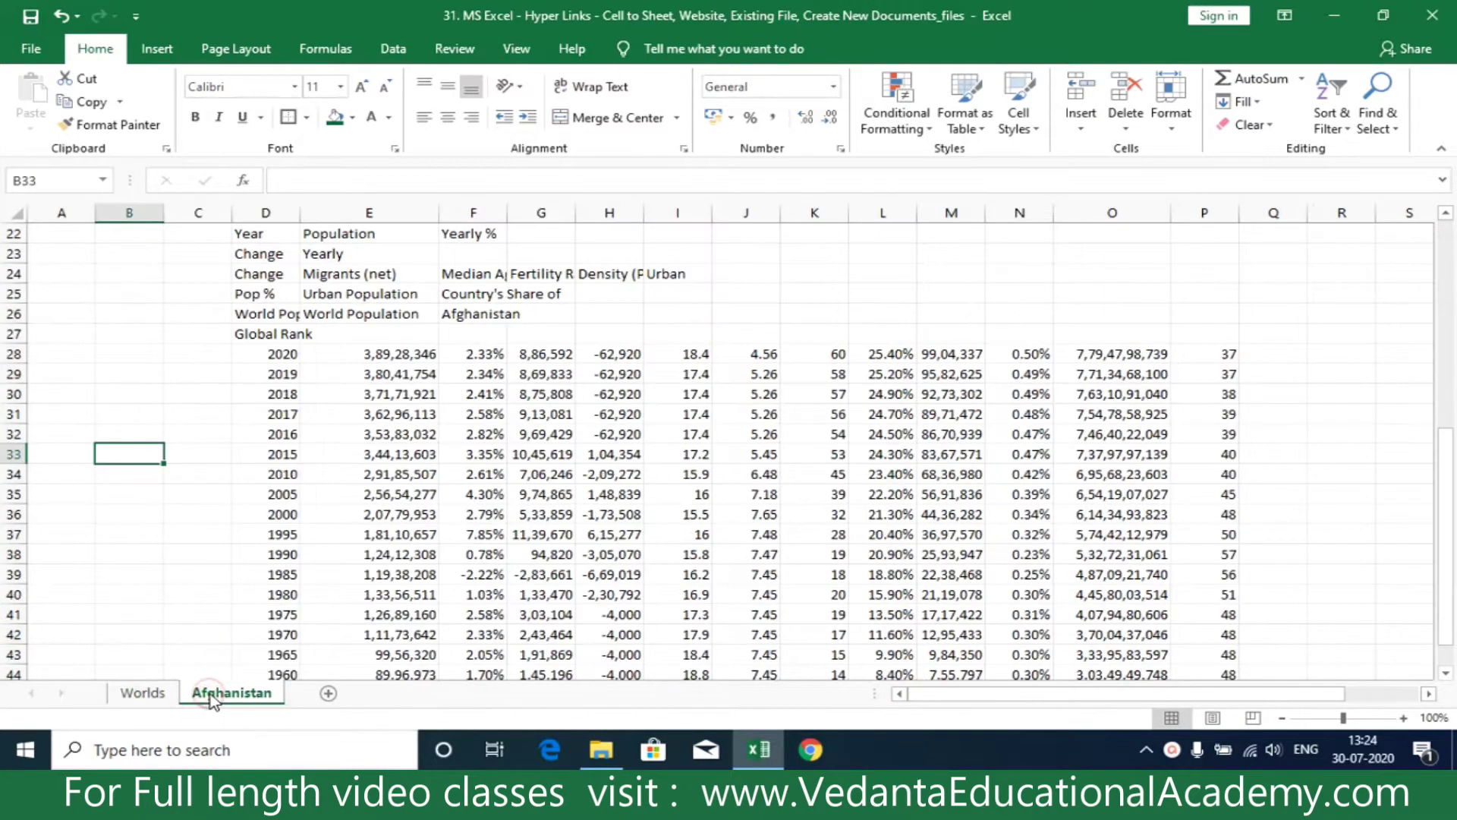
scroll(294, 601, "up", 7)
scroll(294, 601, "down", 2)
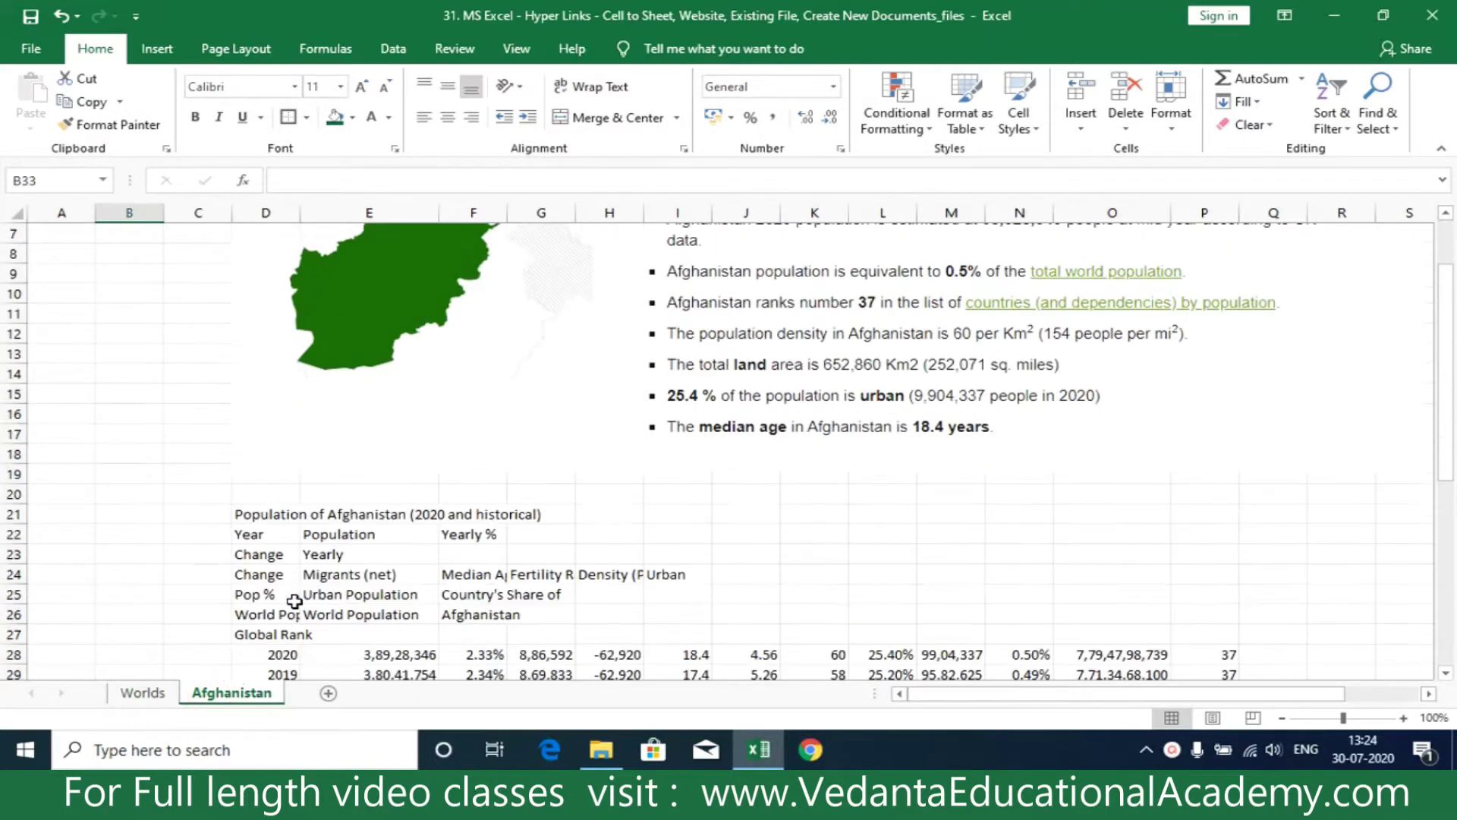
left_click(144, 697)
left_click(97, 493)
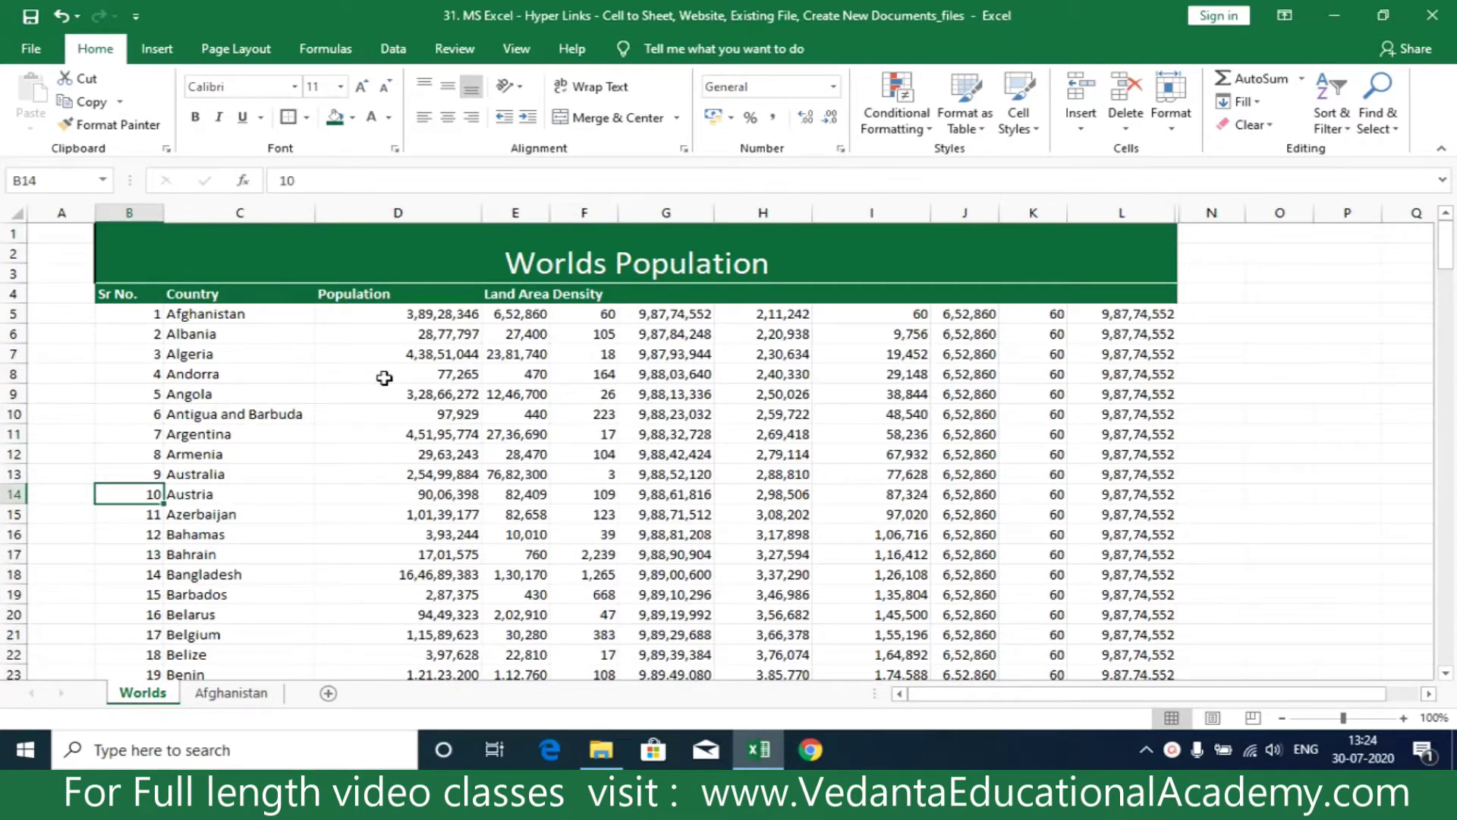
Open the print preview of the Worlds sheet, page through it and return to its first page
key("ctrl+p")
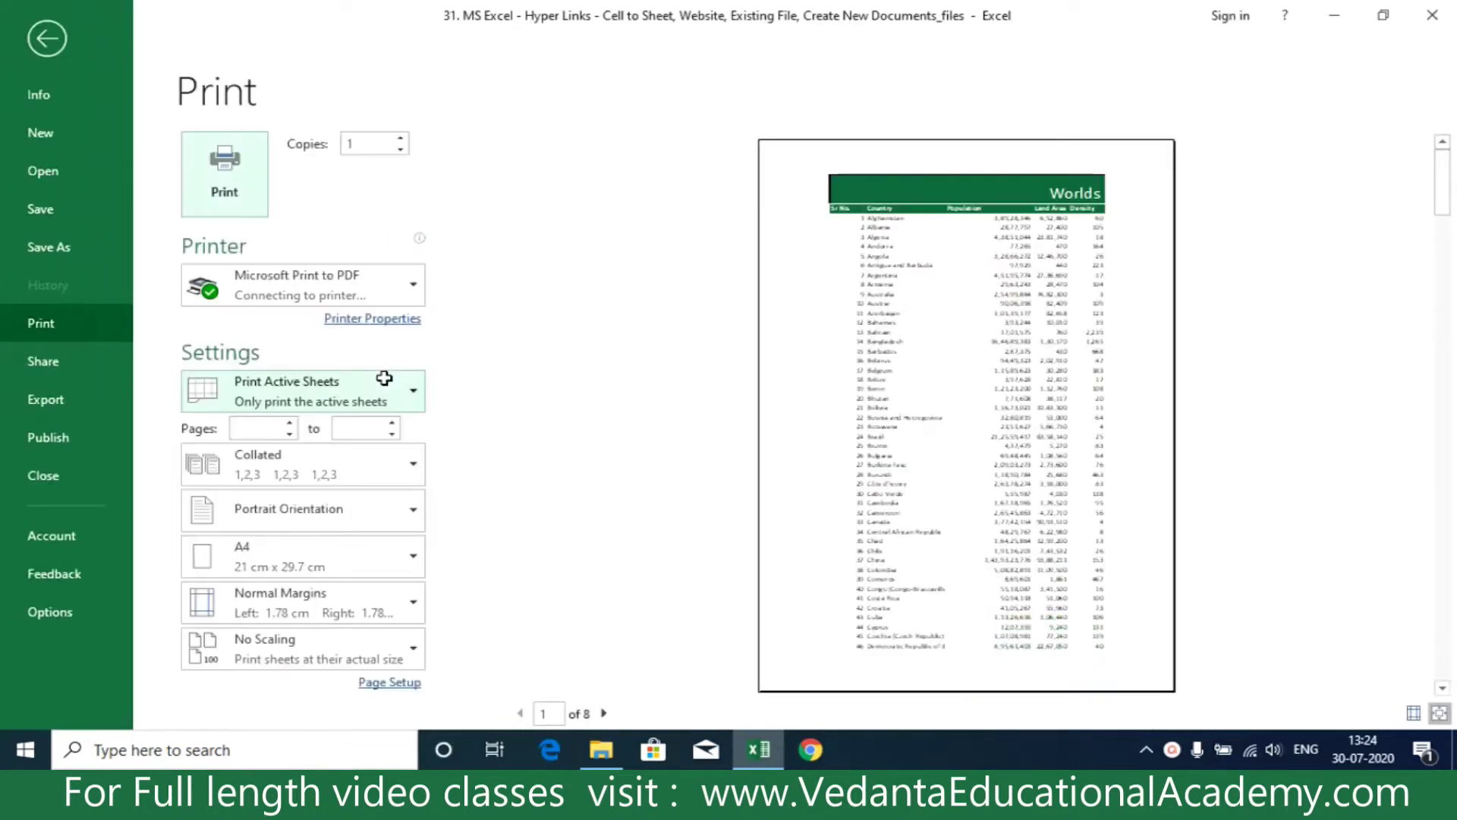
left_click(53, 45)
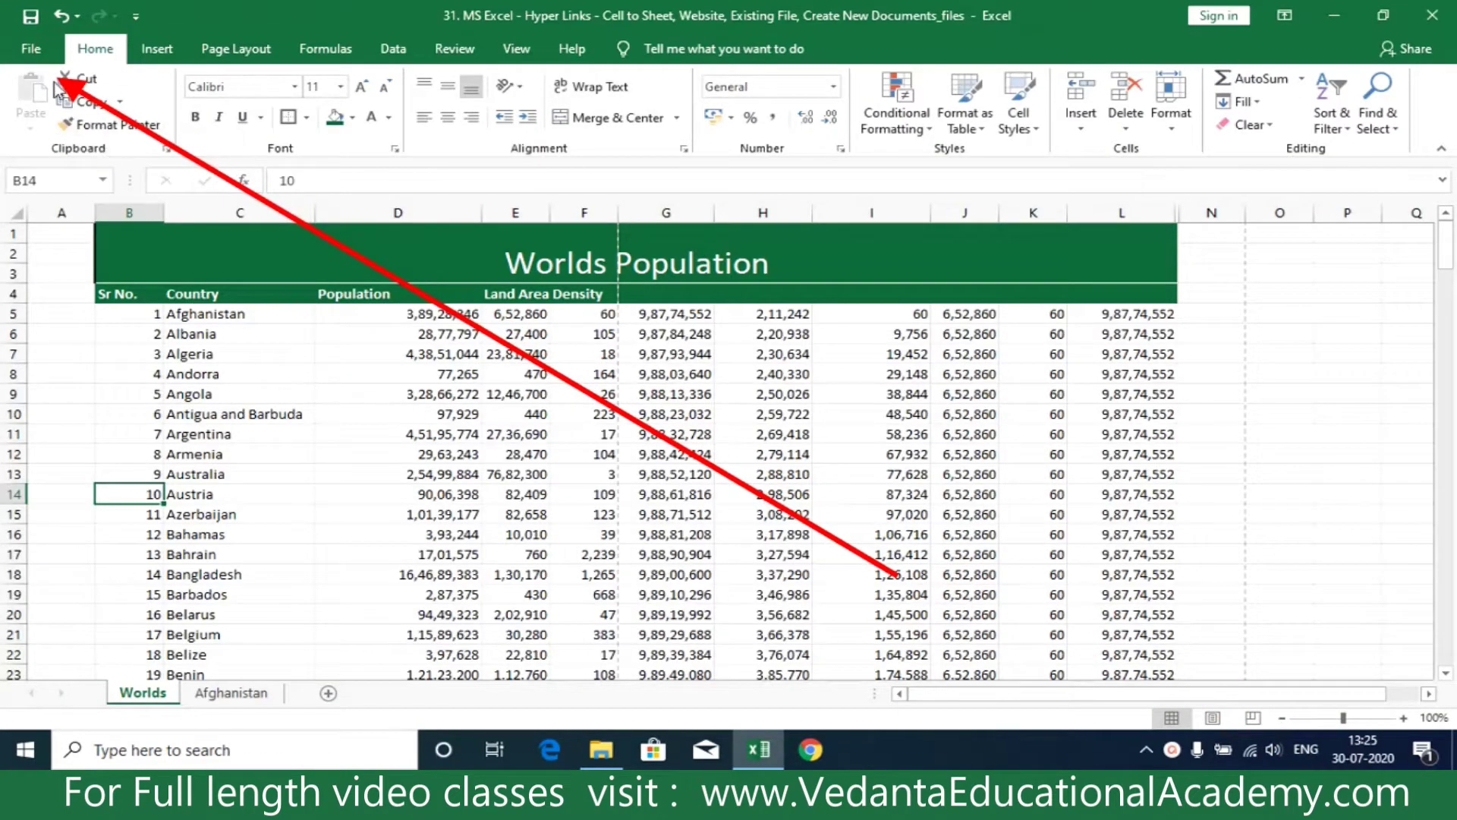
left_click(29, 48)
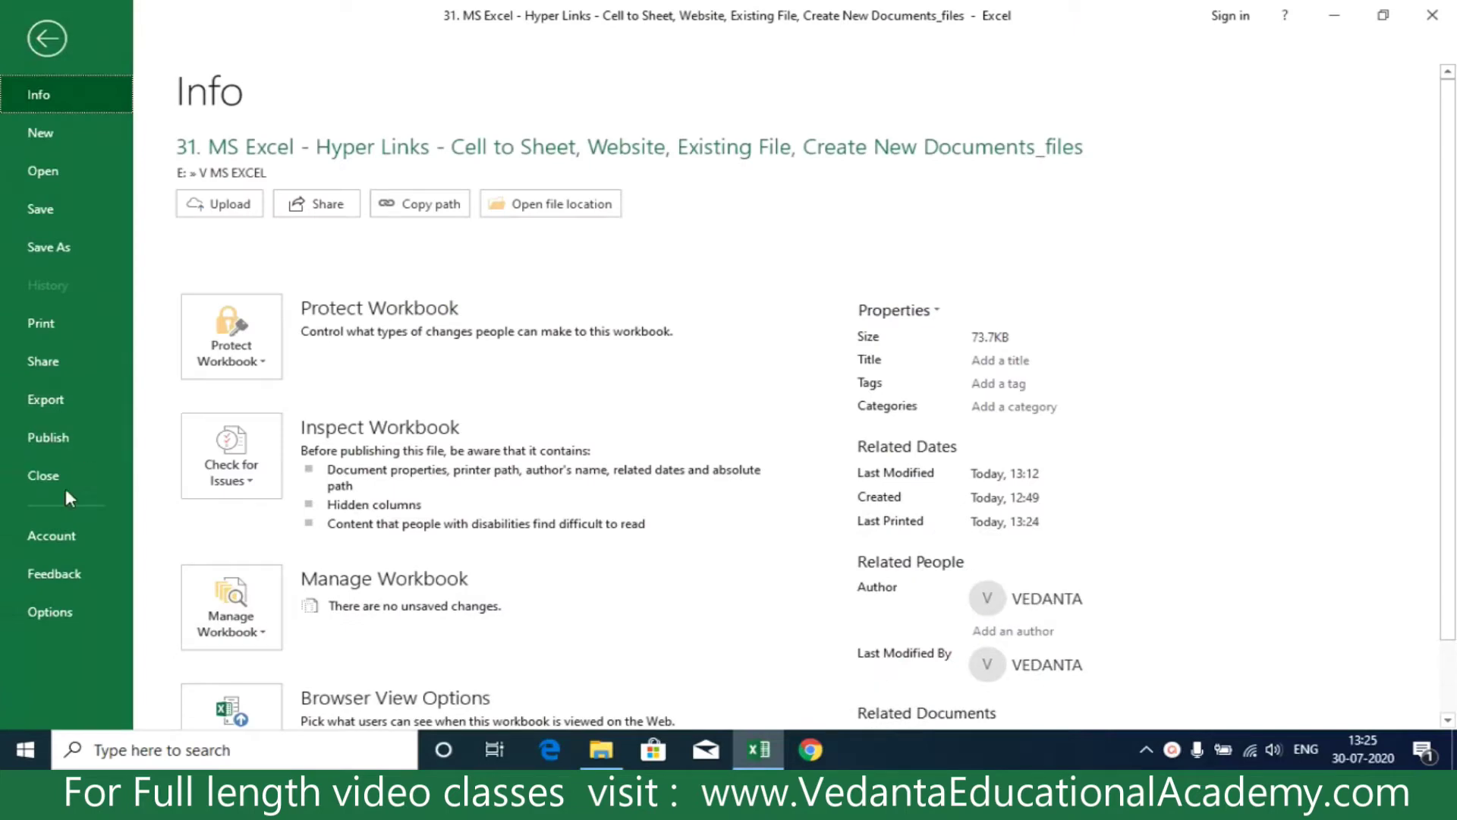
left_click(44, 324)
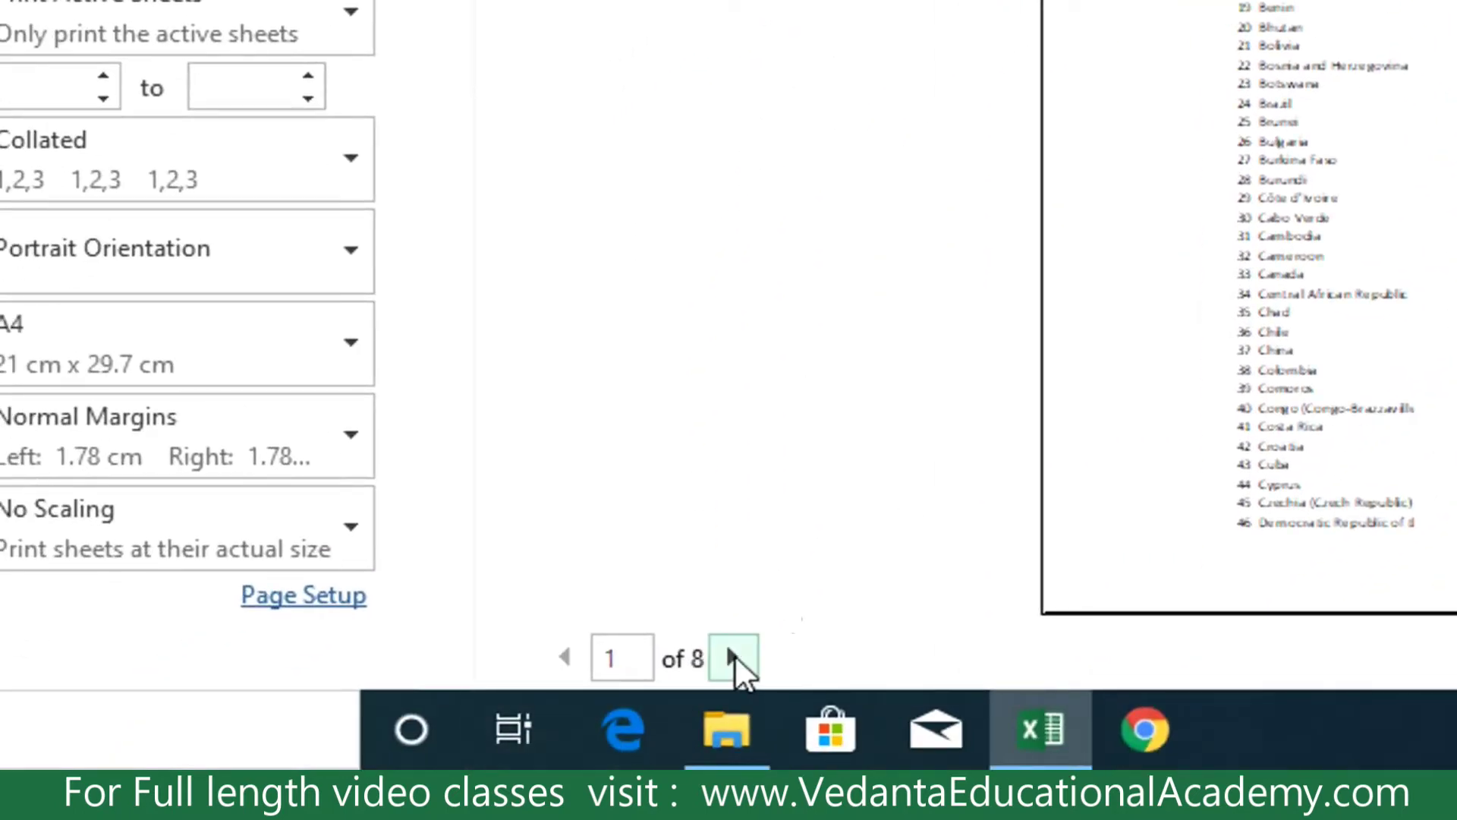
scroll(967, 380, "down", 5)
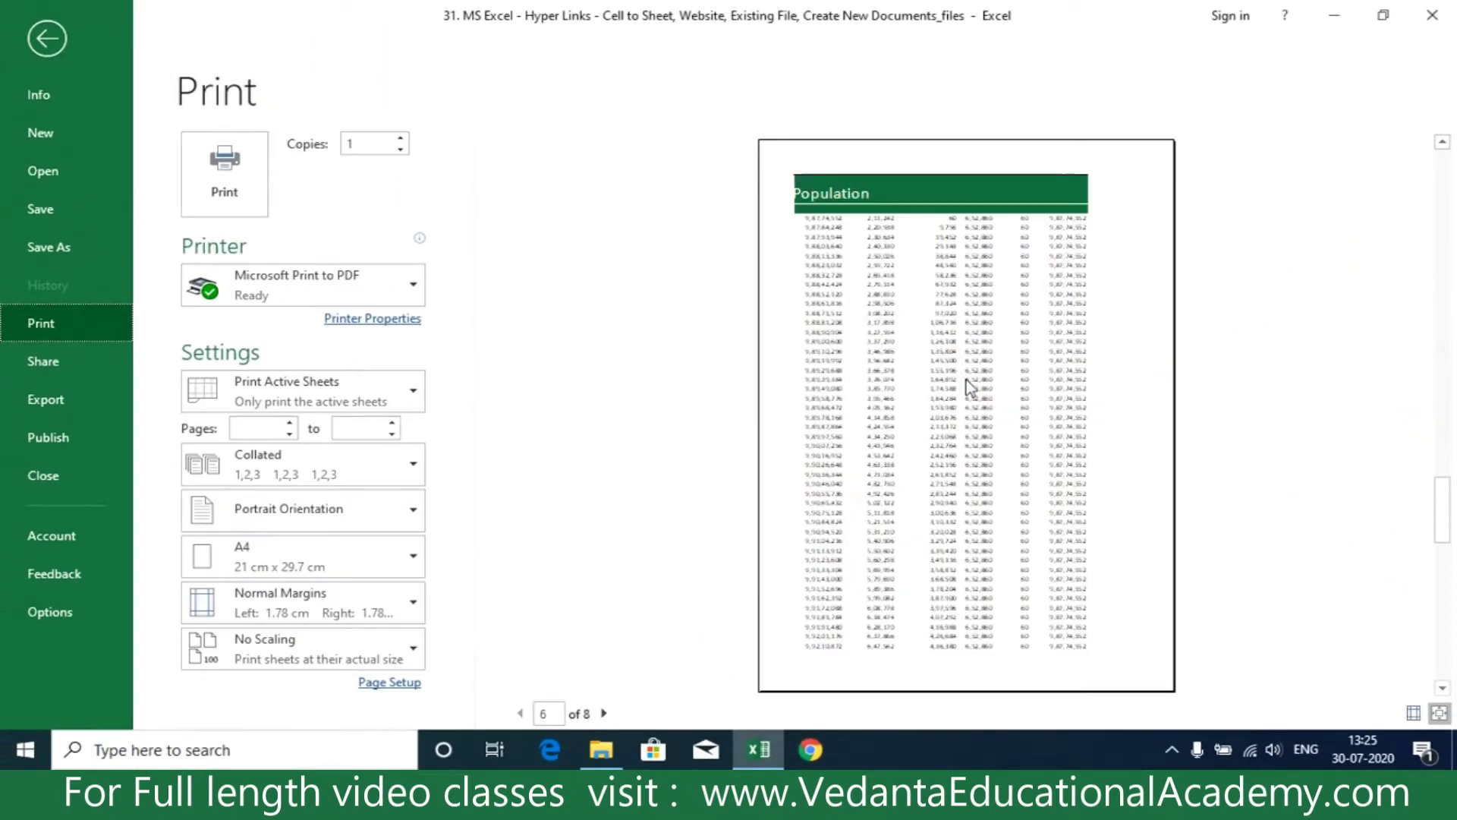
scroll(967, 379, "down", 1)
scroll(1213, 365, "up", 3)
left_click_drag(1442, 380, 1441, 182)
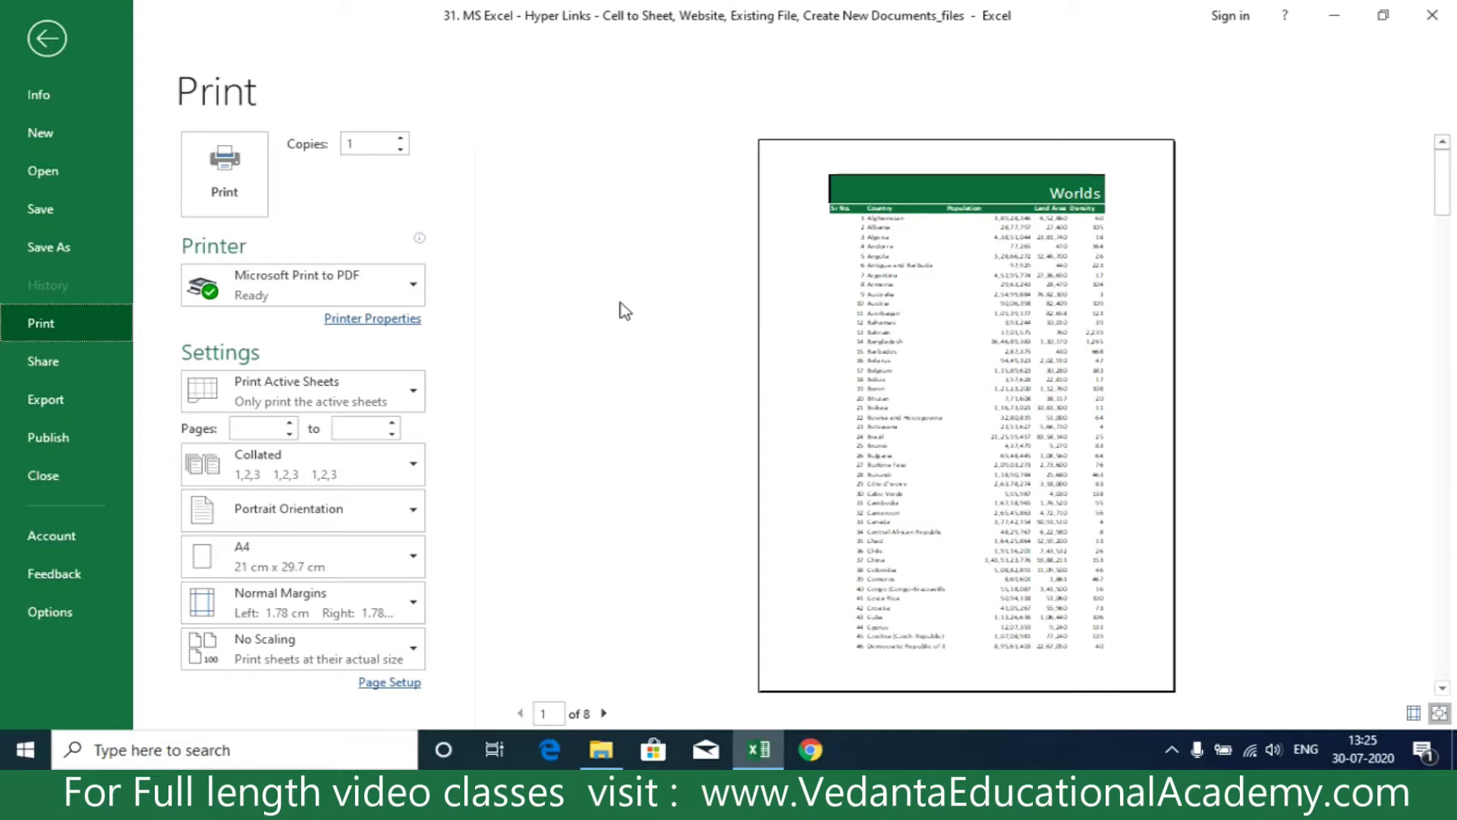
Examine the list of available printers without changing the selection, and leave the print preview
left_click(408, 285)
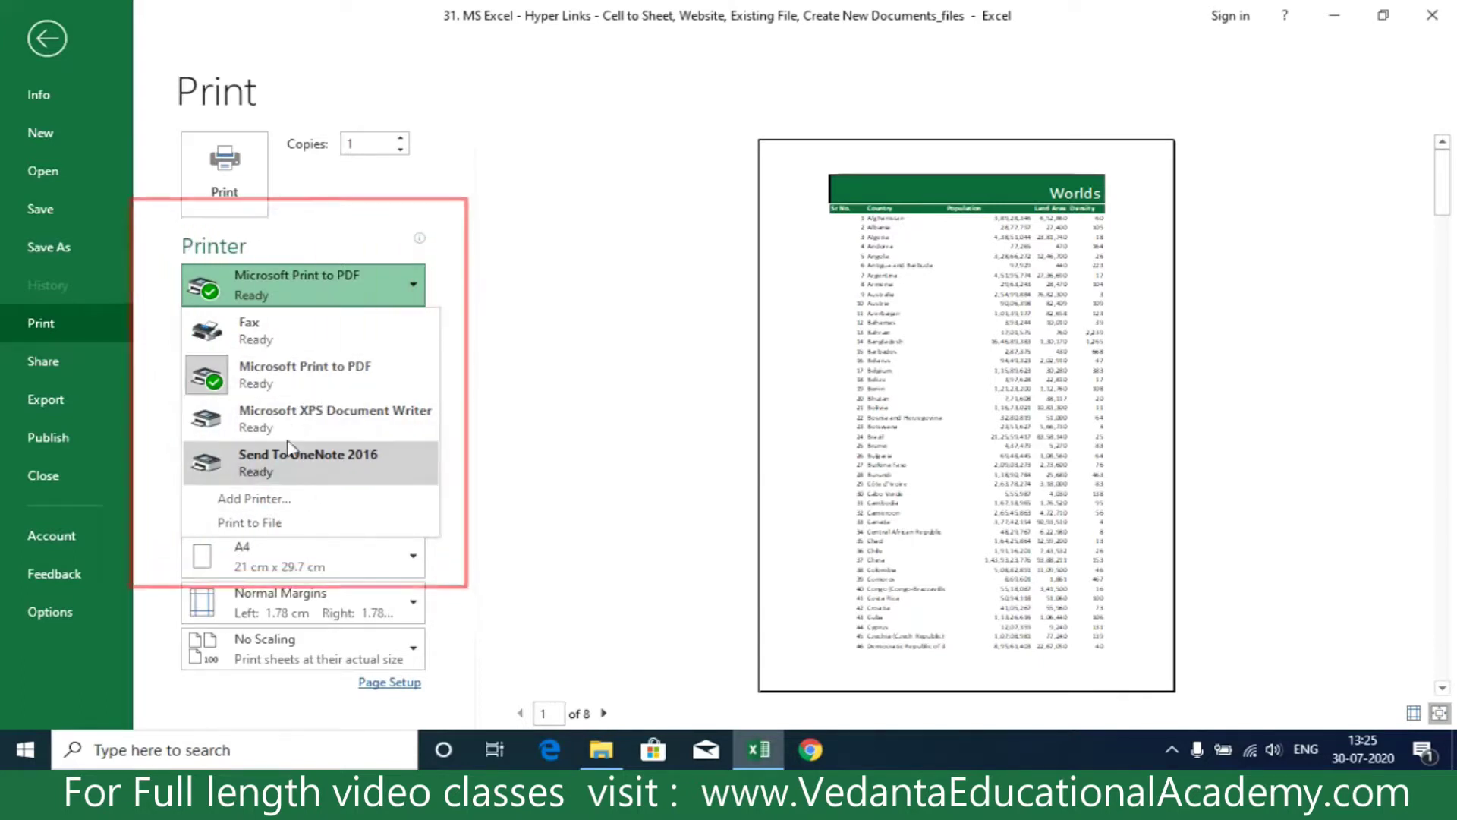
left_click(533, 310)
left_click(390, 302)
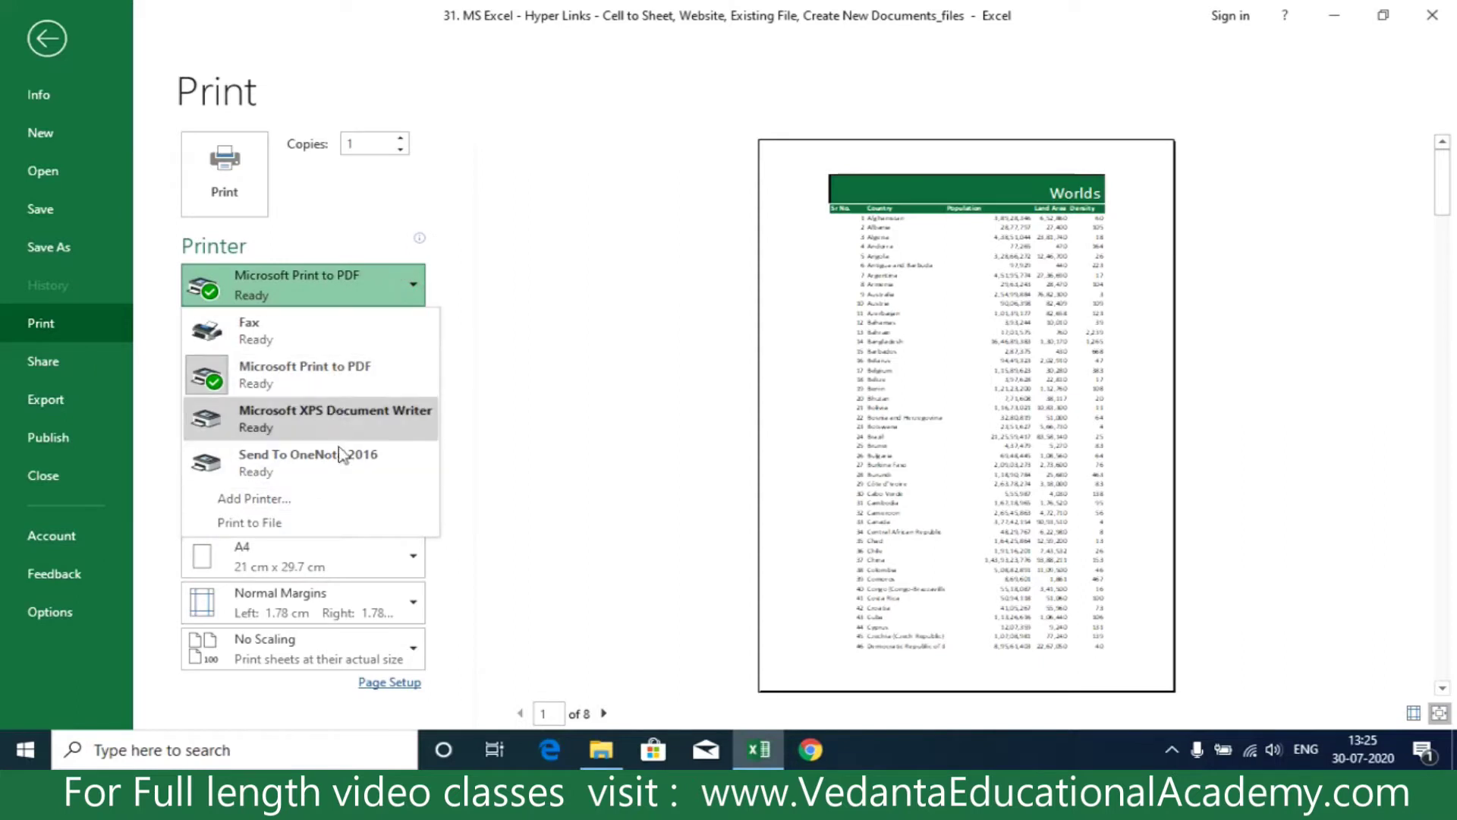
left_click(553, 277)
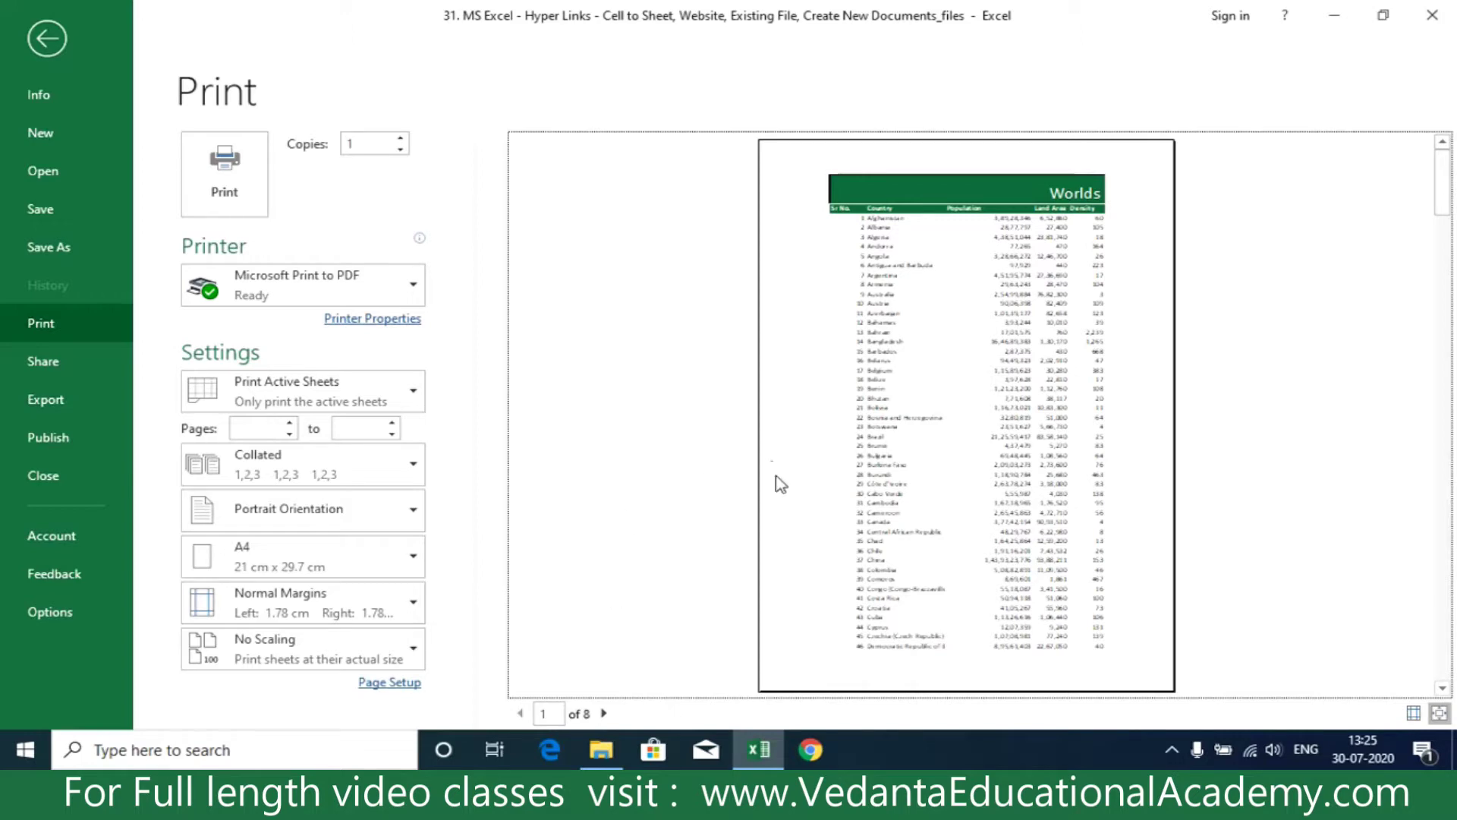
key("Escape")
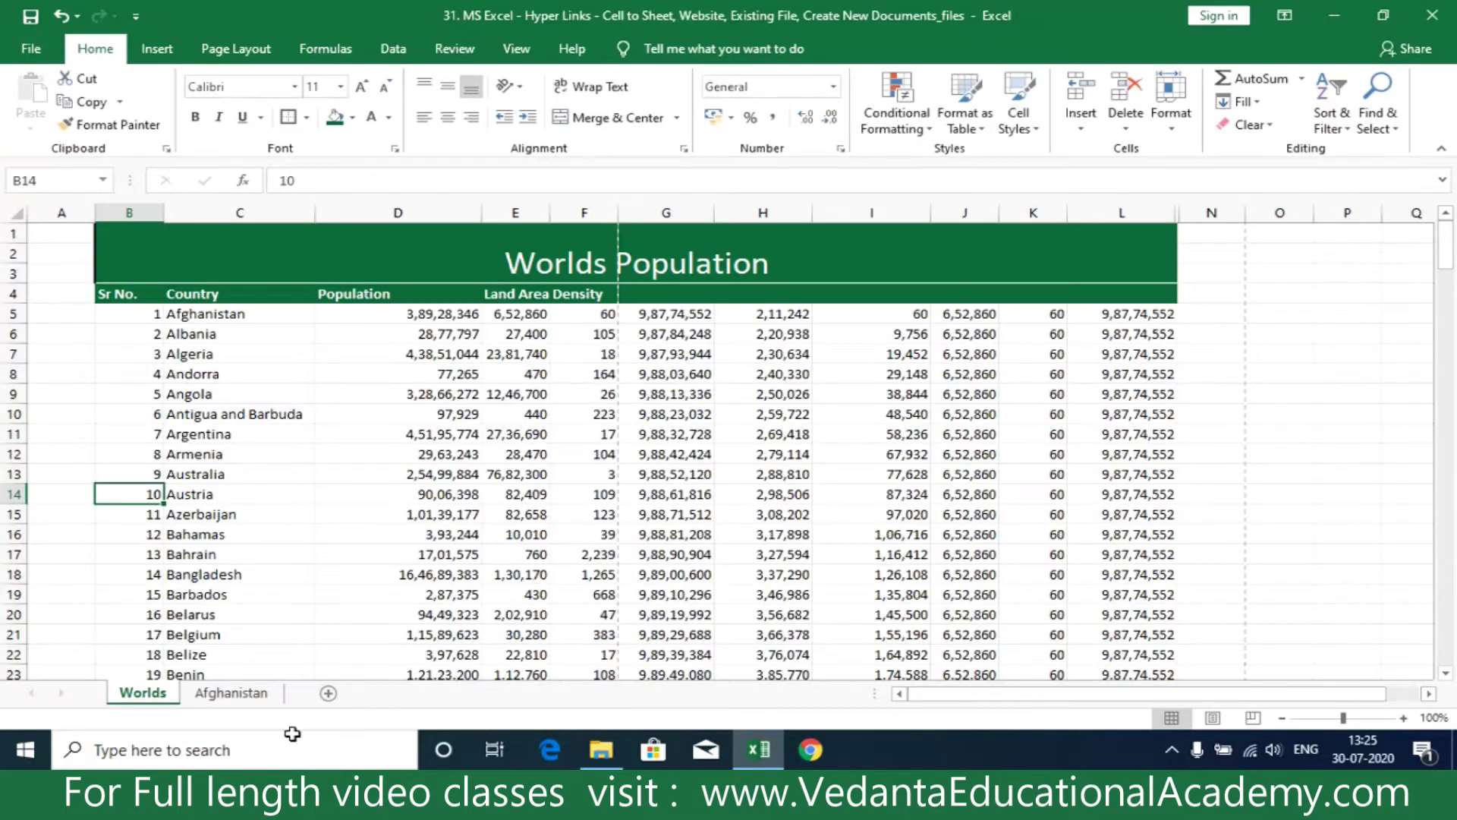
Glance at the Afghanistan sheet, and page through the print preview of only the active Worlds sheet before closing it
left_click(211, 699)
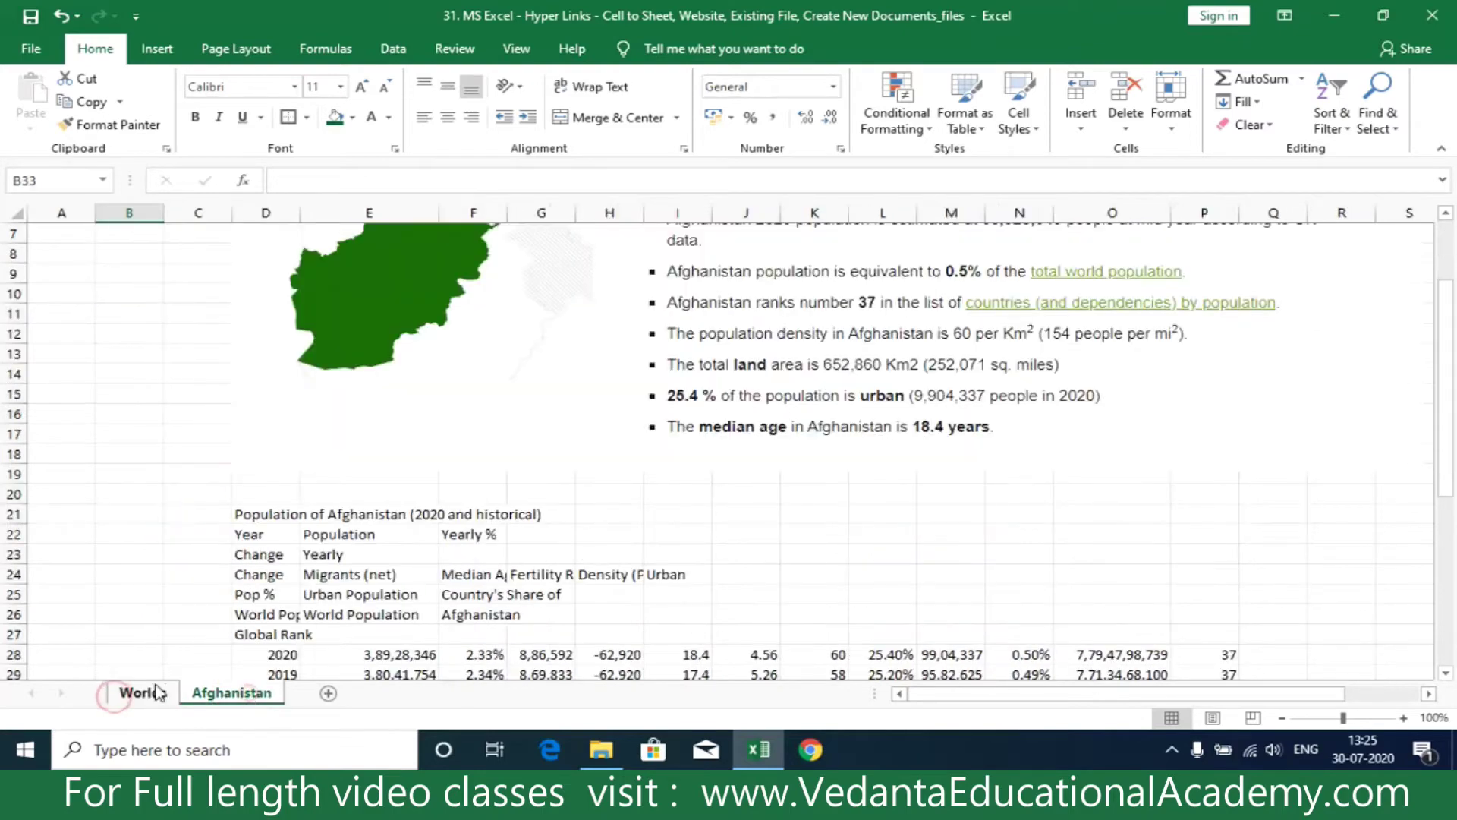
left_click(139, 695)
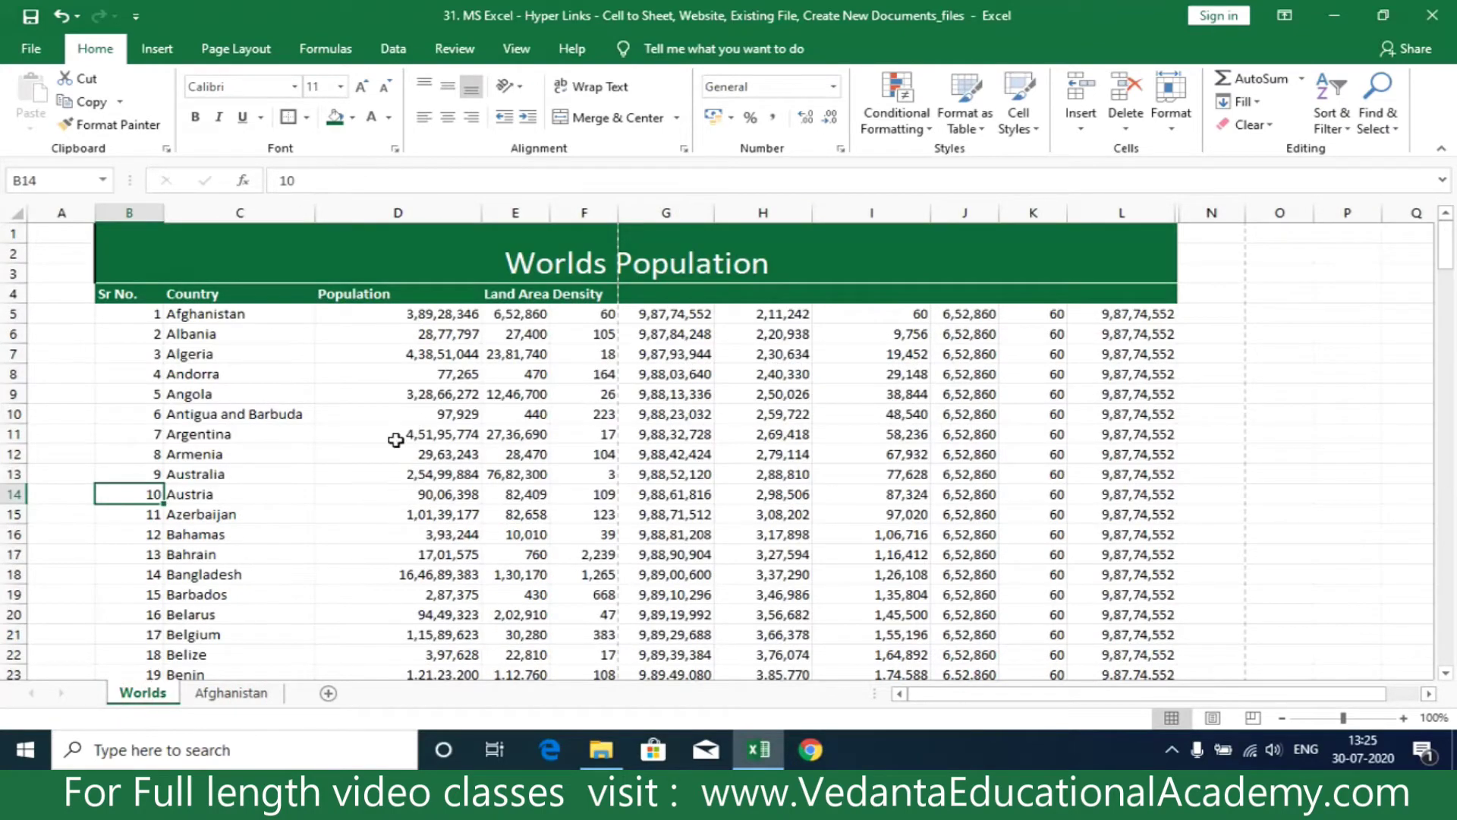
left_click(31, 48)
left_click(65, 317)
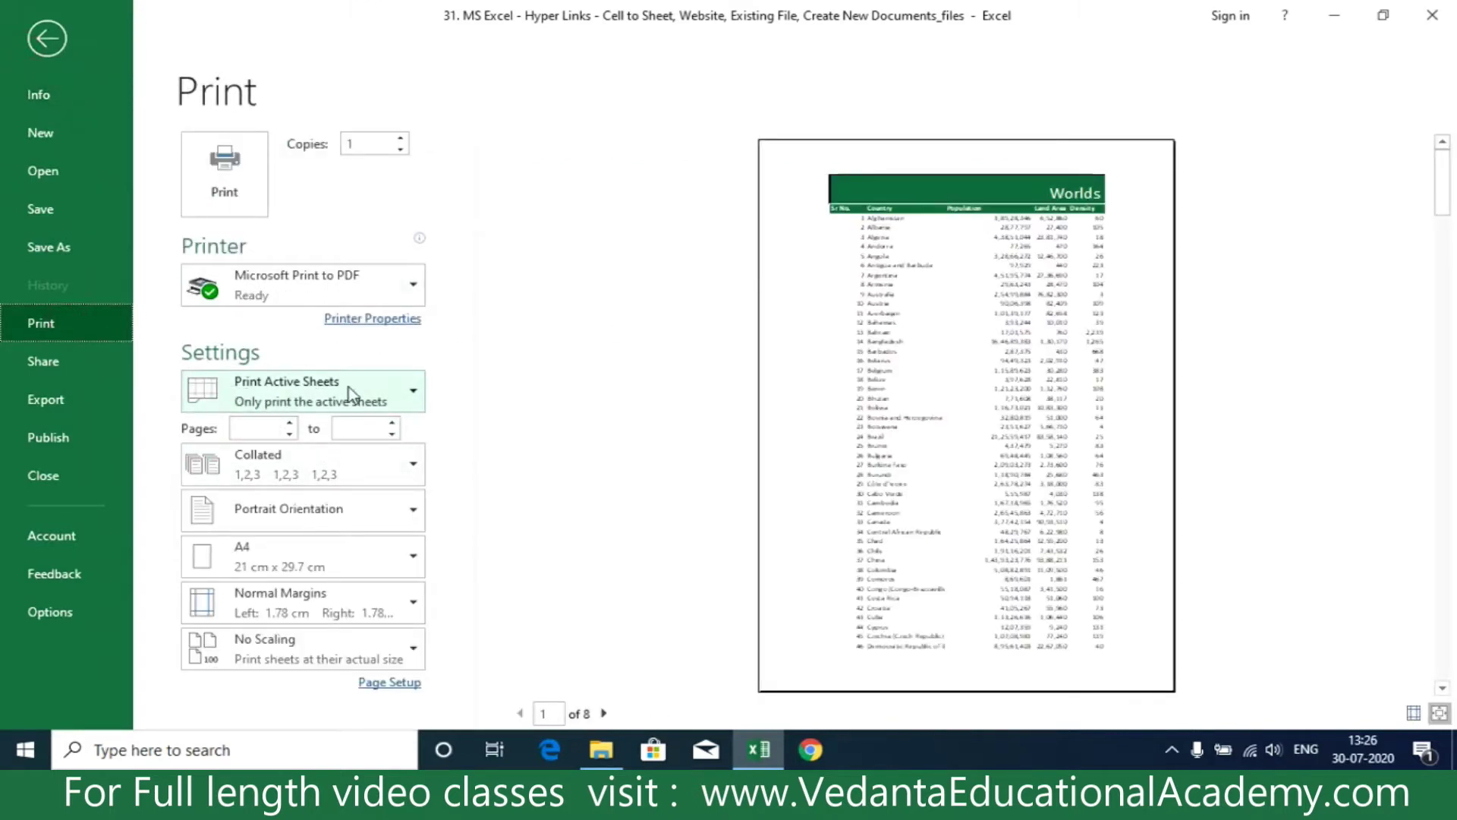
scroll(919, 322, "down", 4)
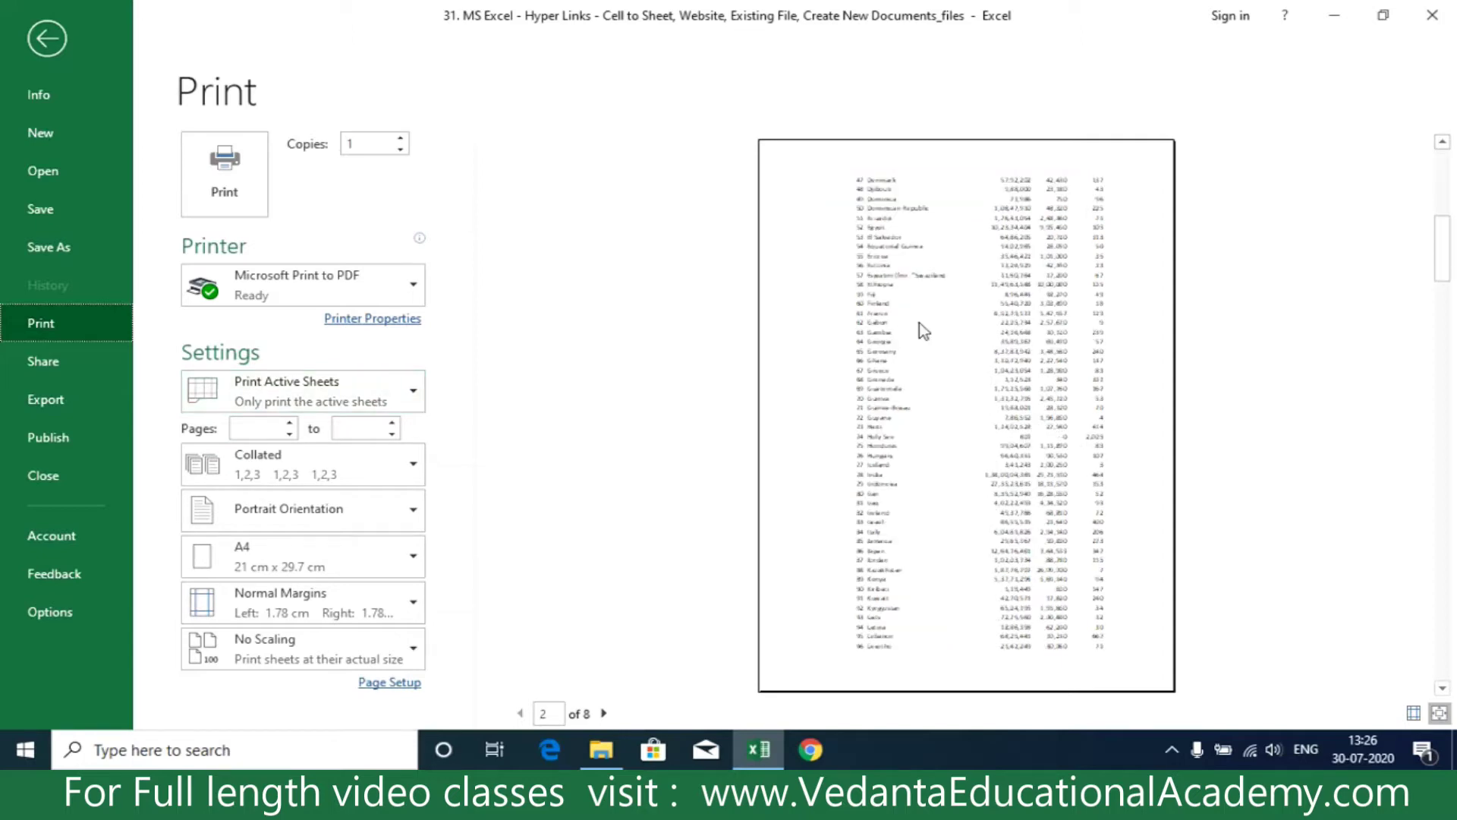
scroll(920, 331, "down", 3)
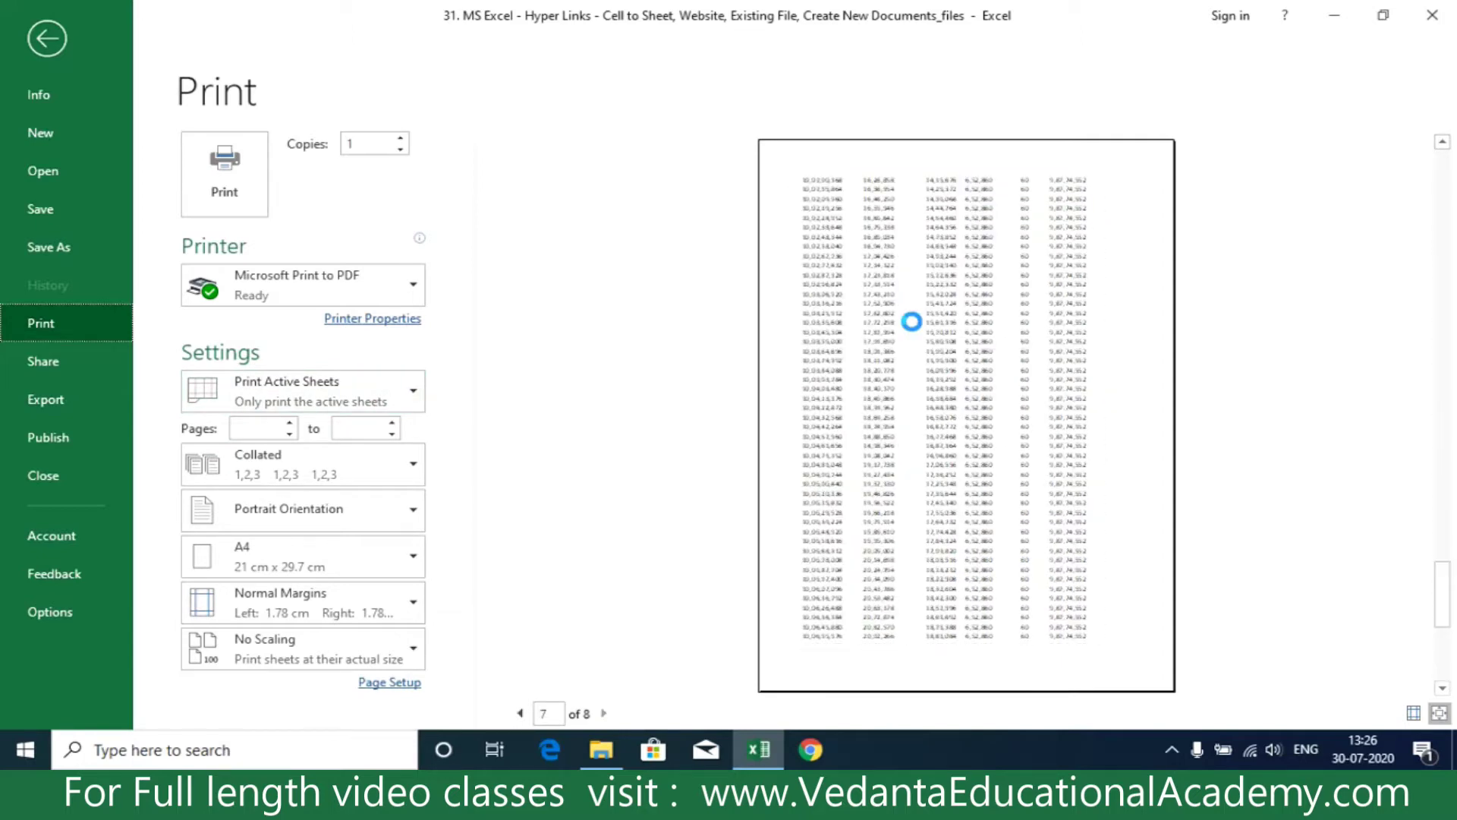
key("Escape")
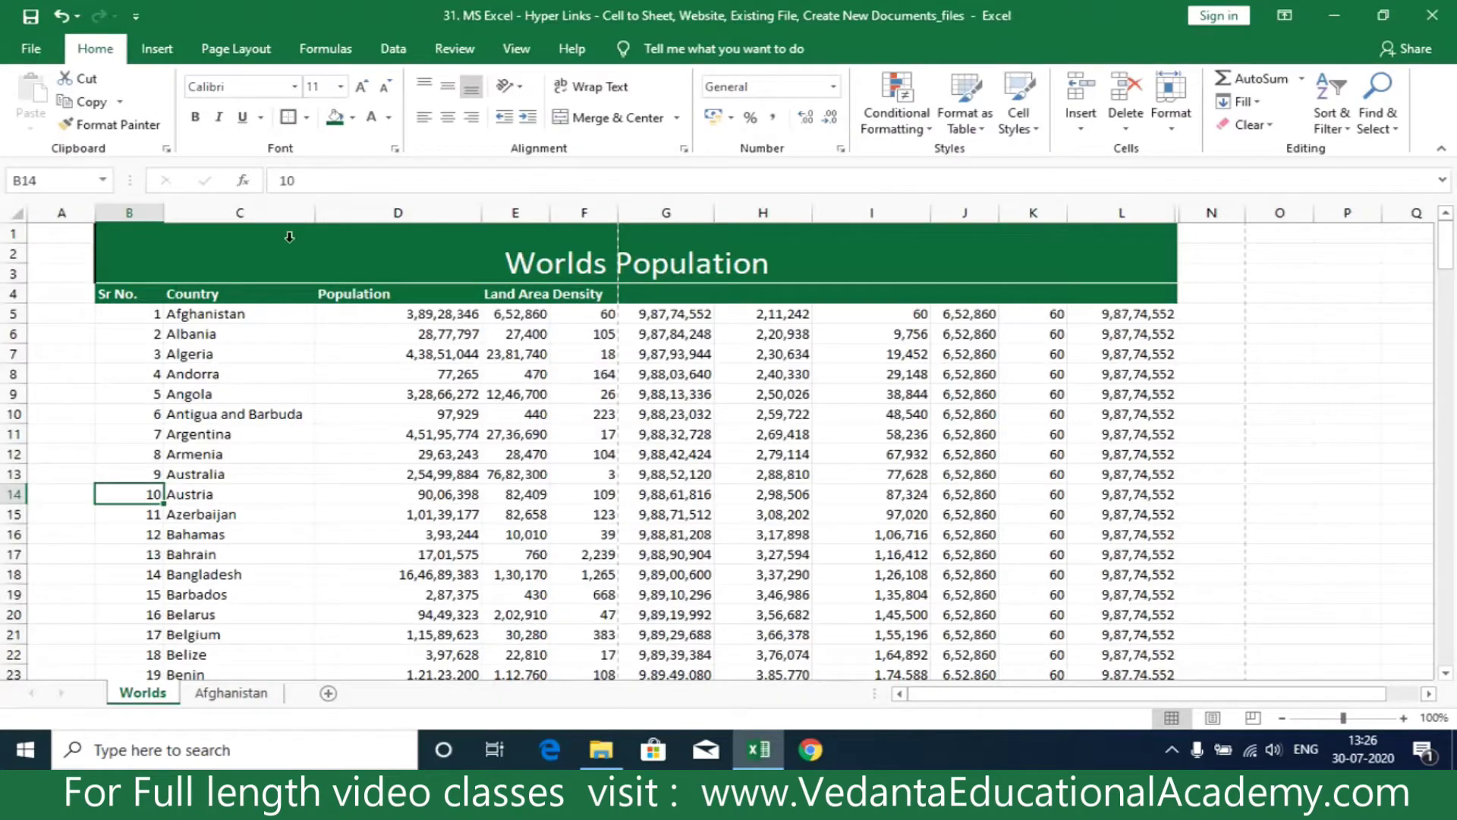
View the Afghanistan sheet's contents and switch back to the Worlds sheet
left_click(230, 700)
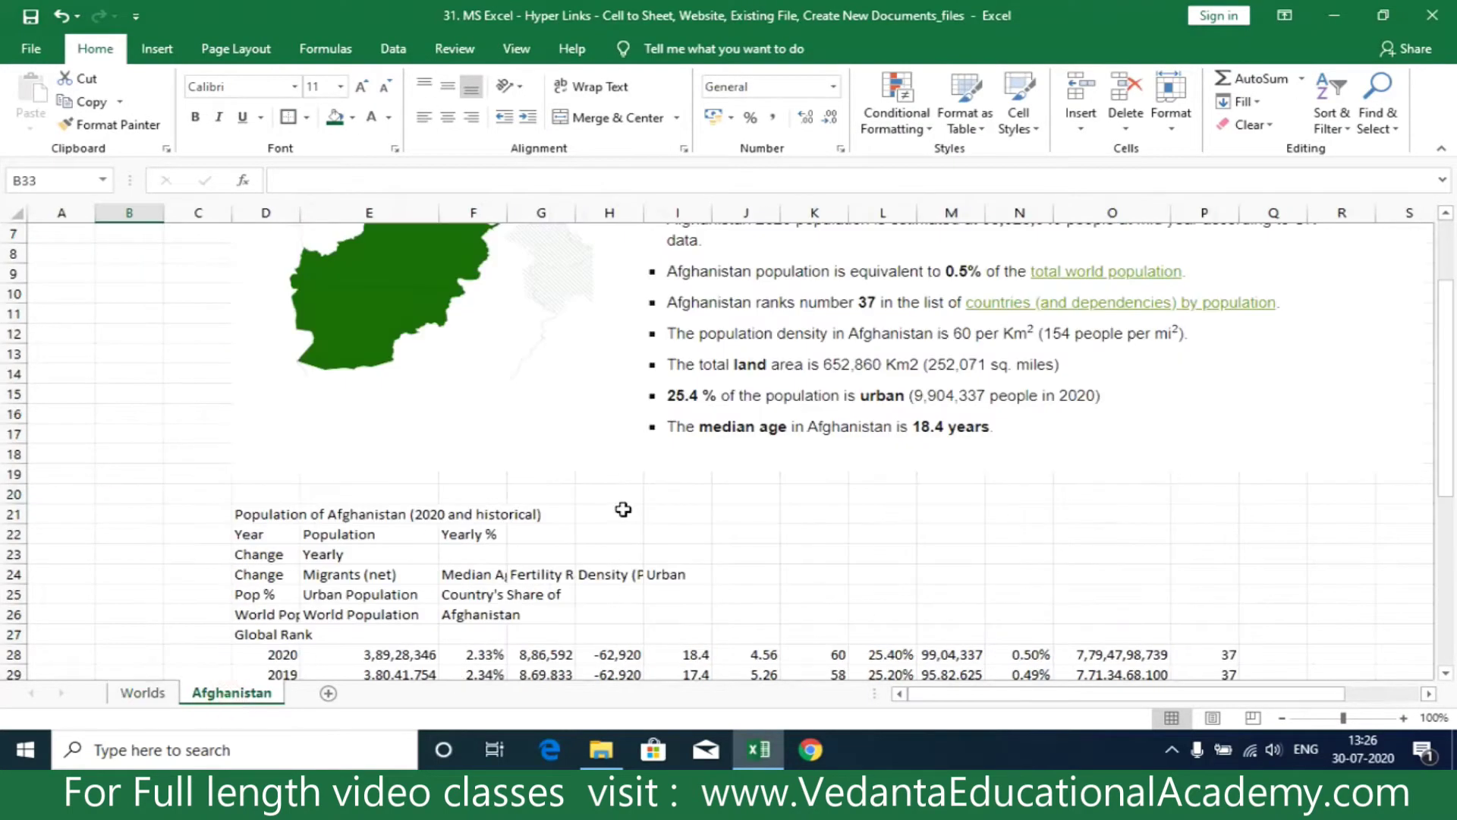
scroll(622, 509, "up", 2)
left_click(143, 693)
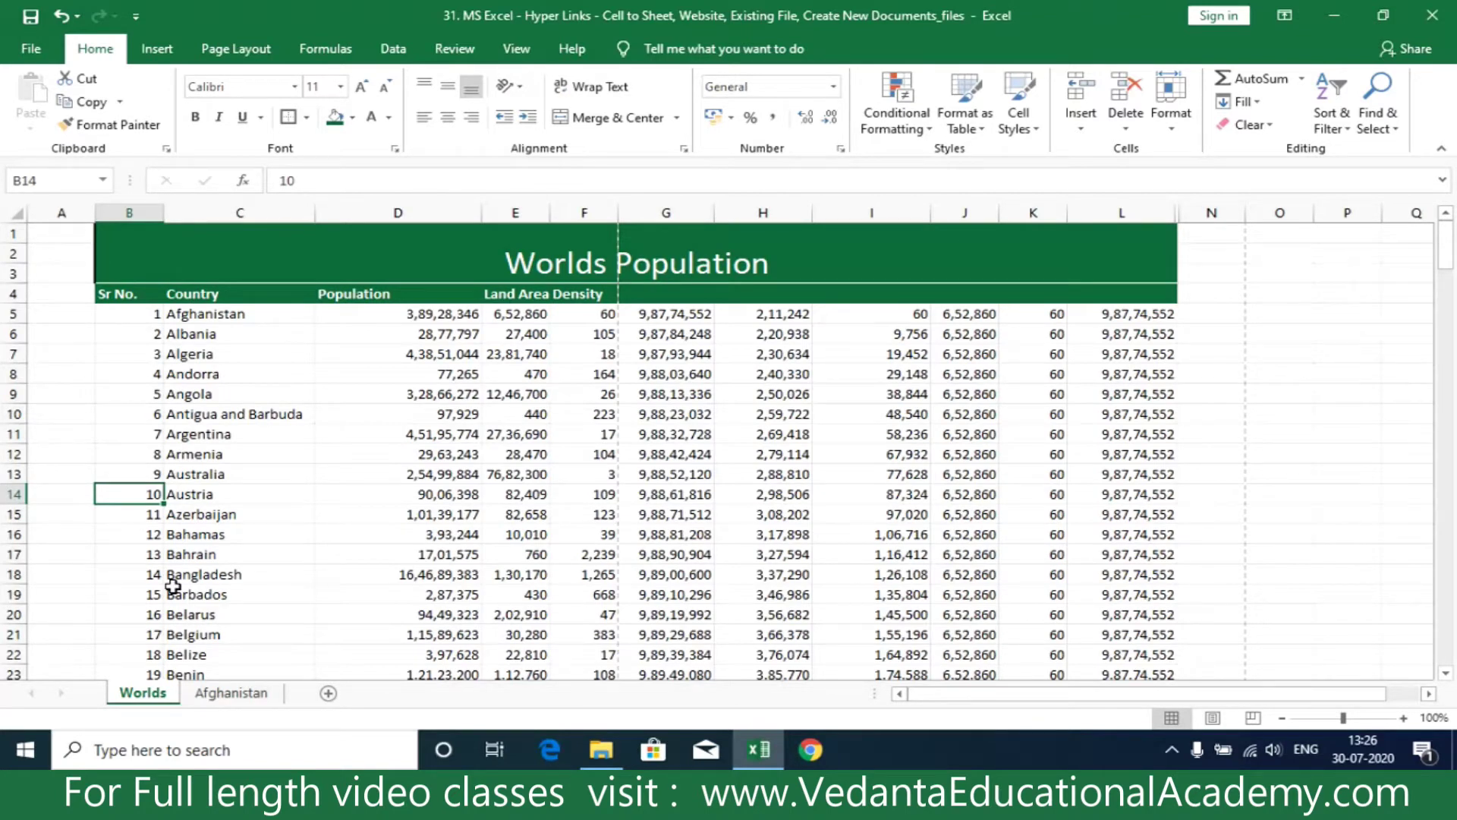
Open the print settings and set the print scope to Print Entire Workbook
left_click(30, 48)
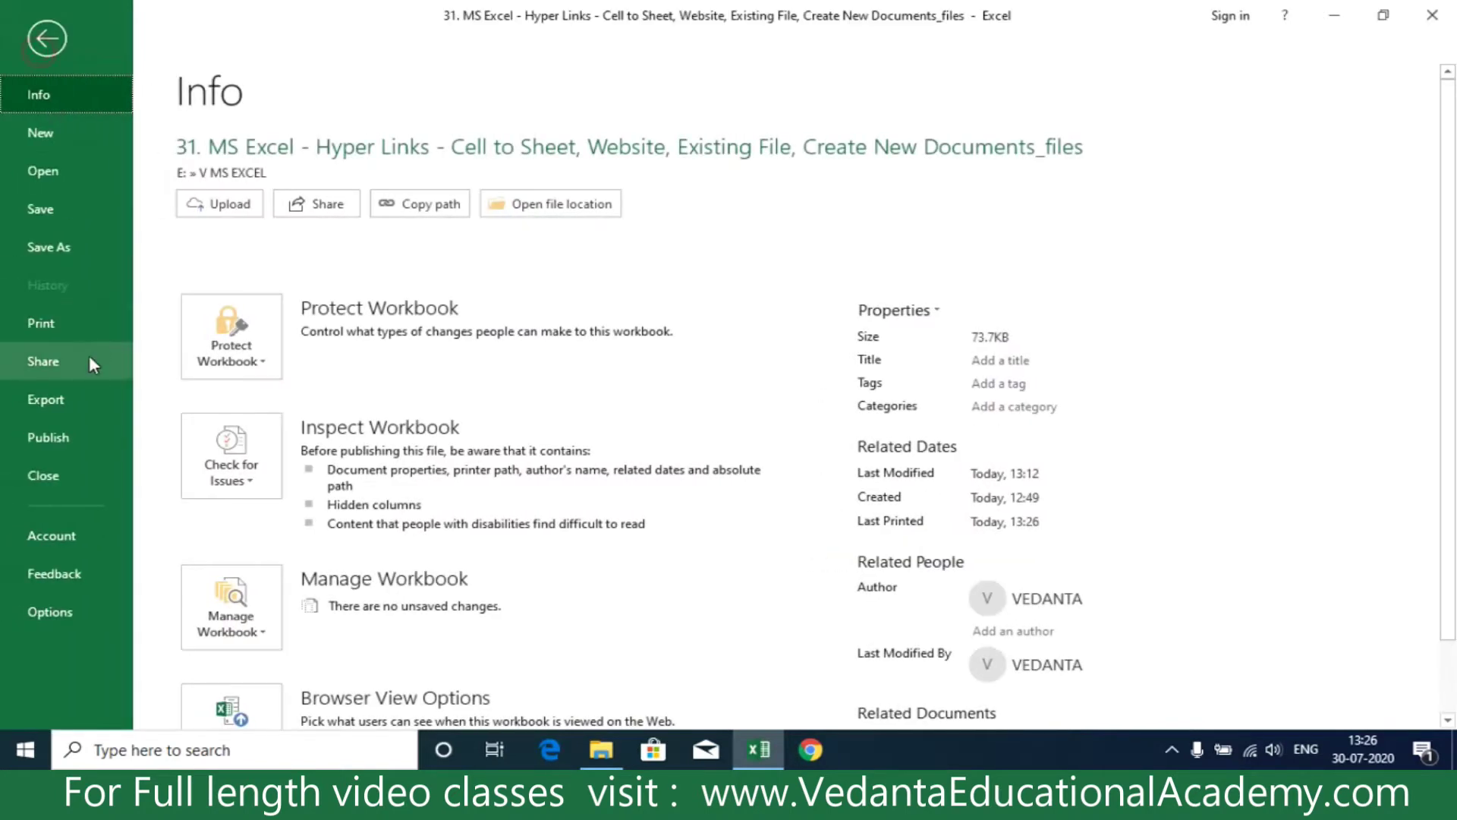
left_click(47, 325)
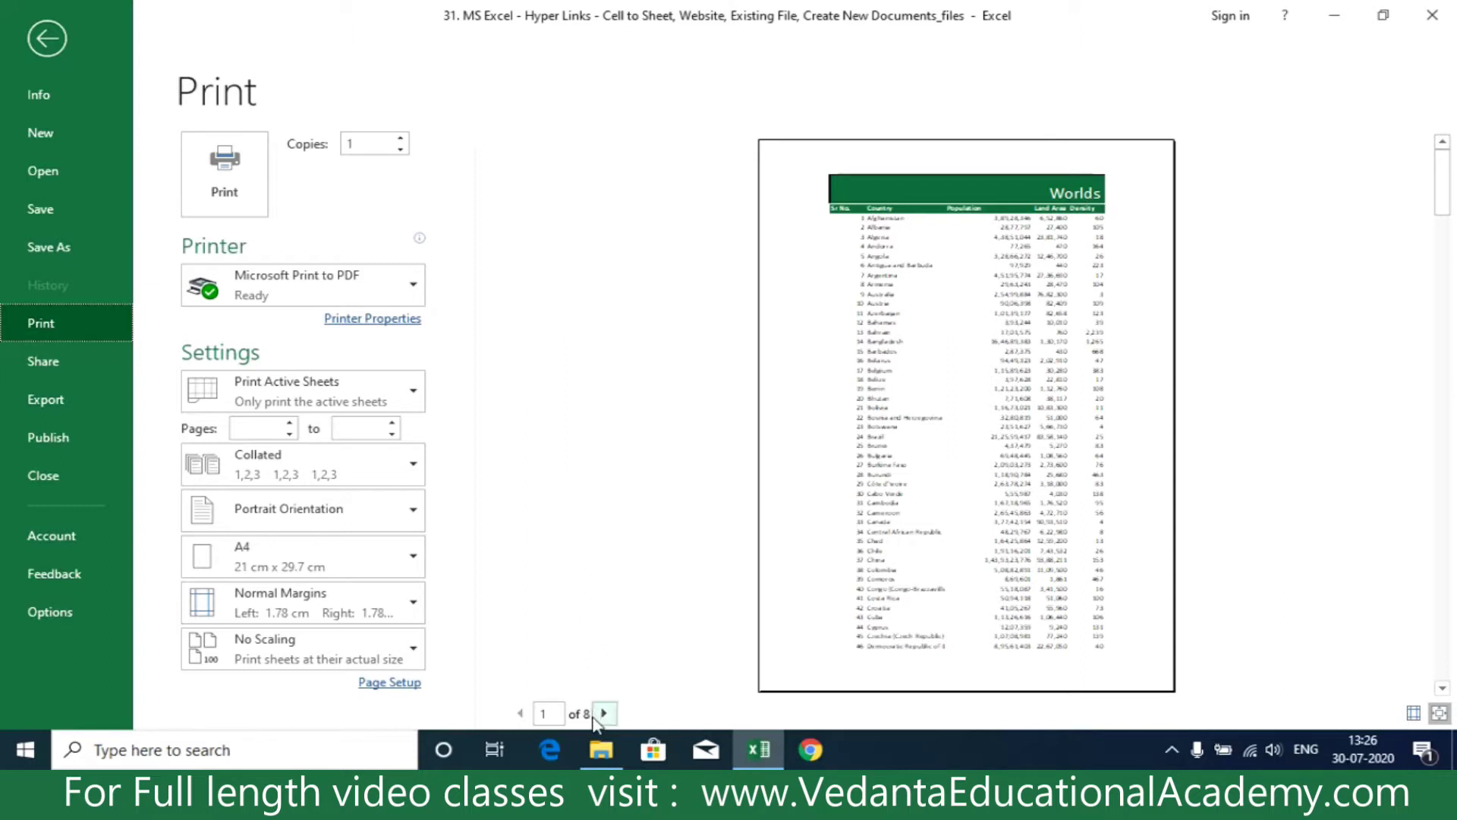
left_click(377, 398)
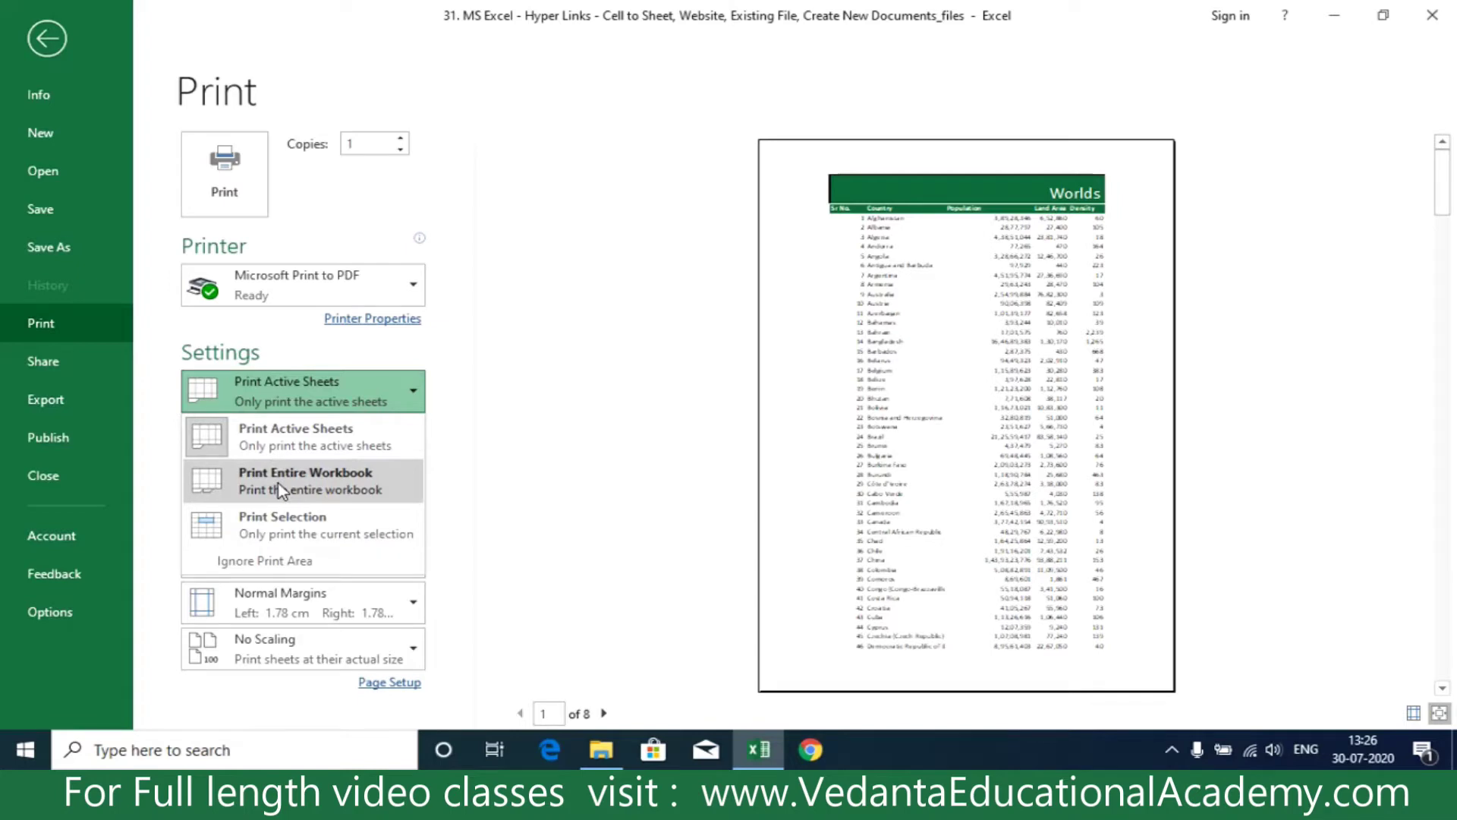
left_click(282, 491)
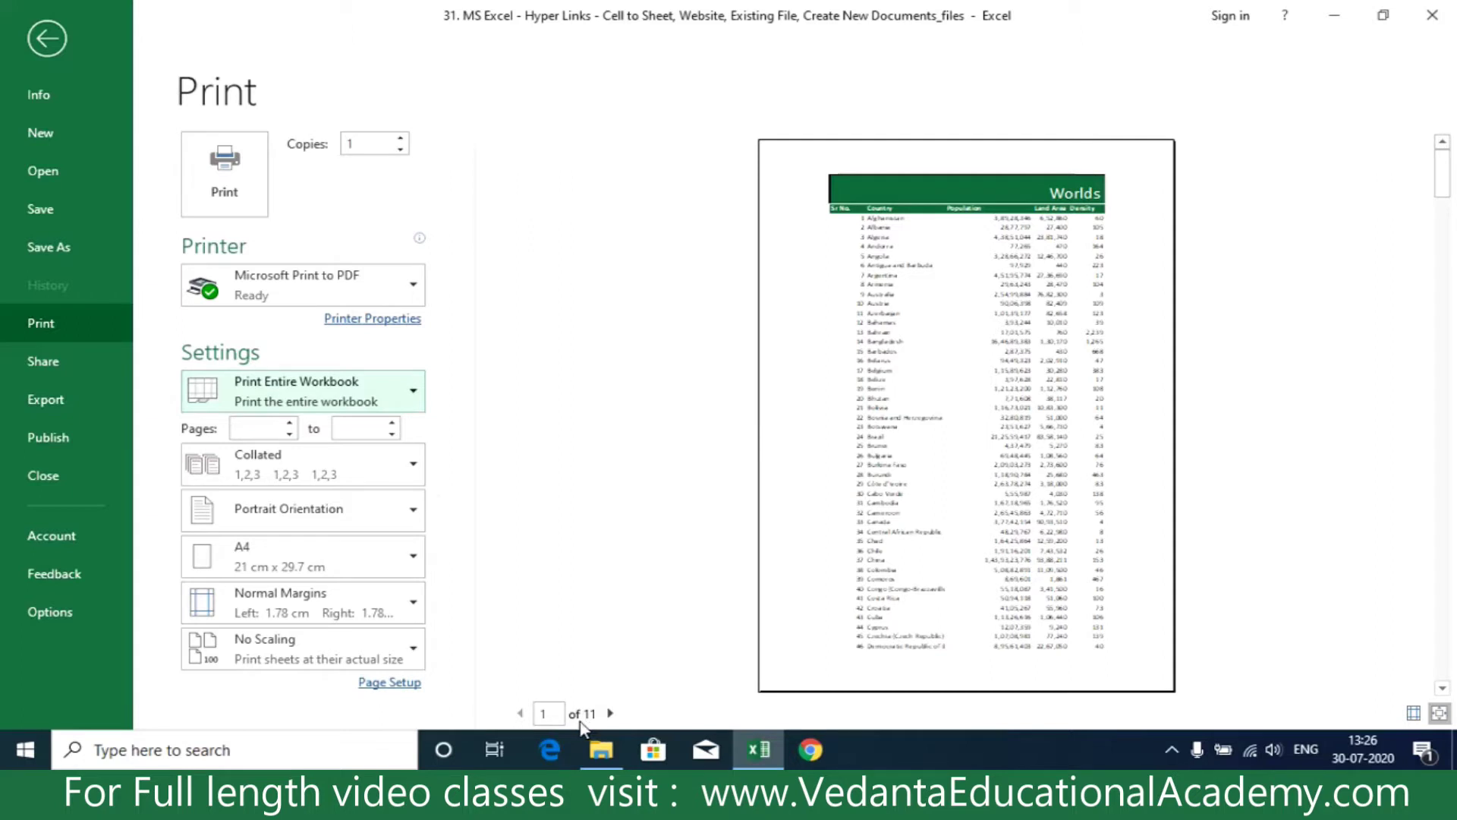
Page through the entire workbook's print preview to examine the Worlds and Afghanistan pages, and return to page 1
scroll(1121, 302, "down", 5)
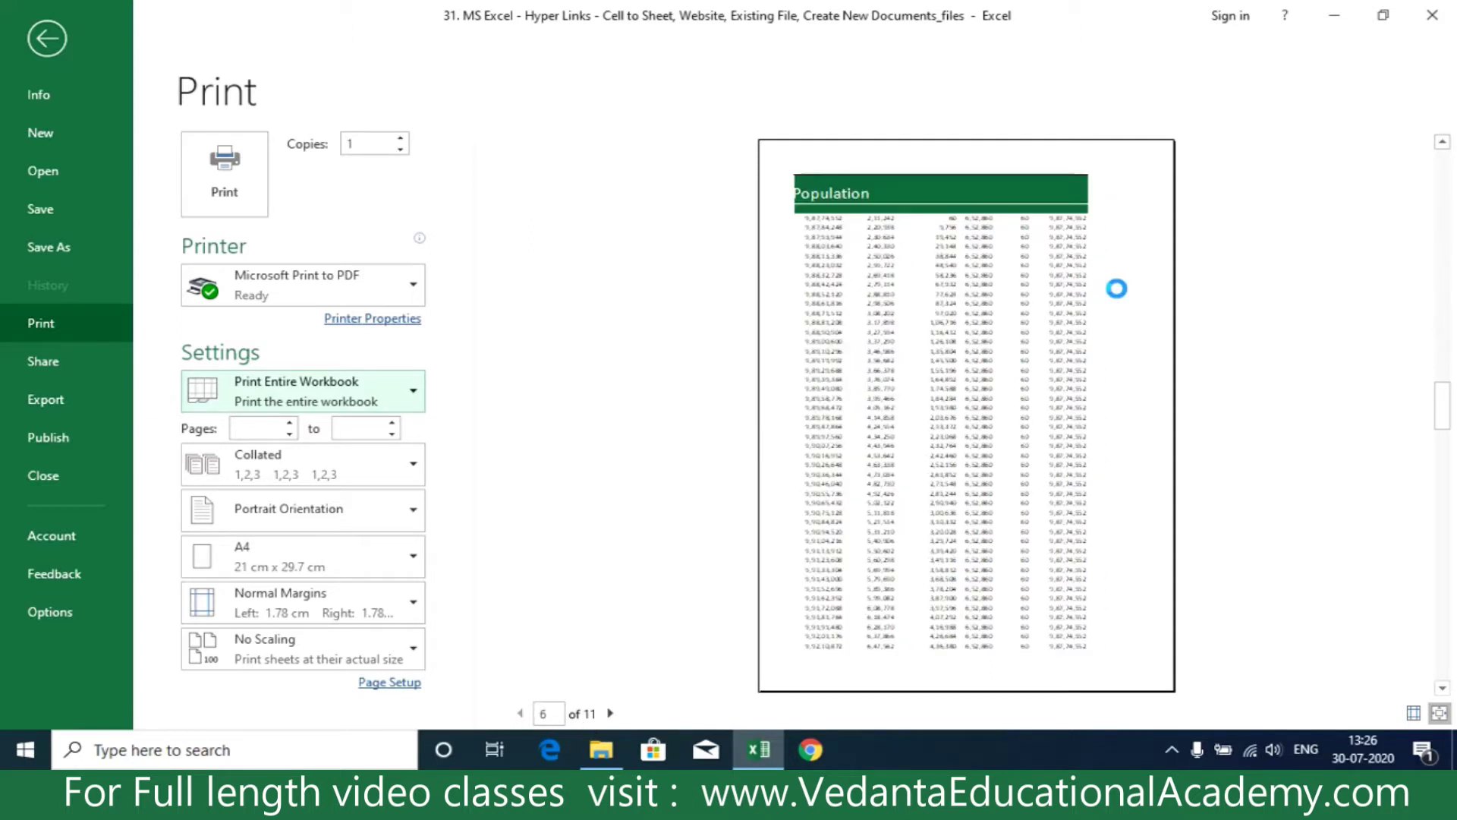
scroll(1117, 289, "down", 4)
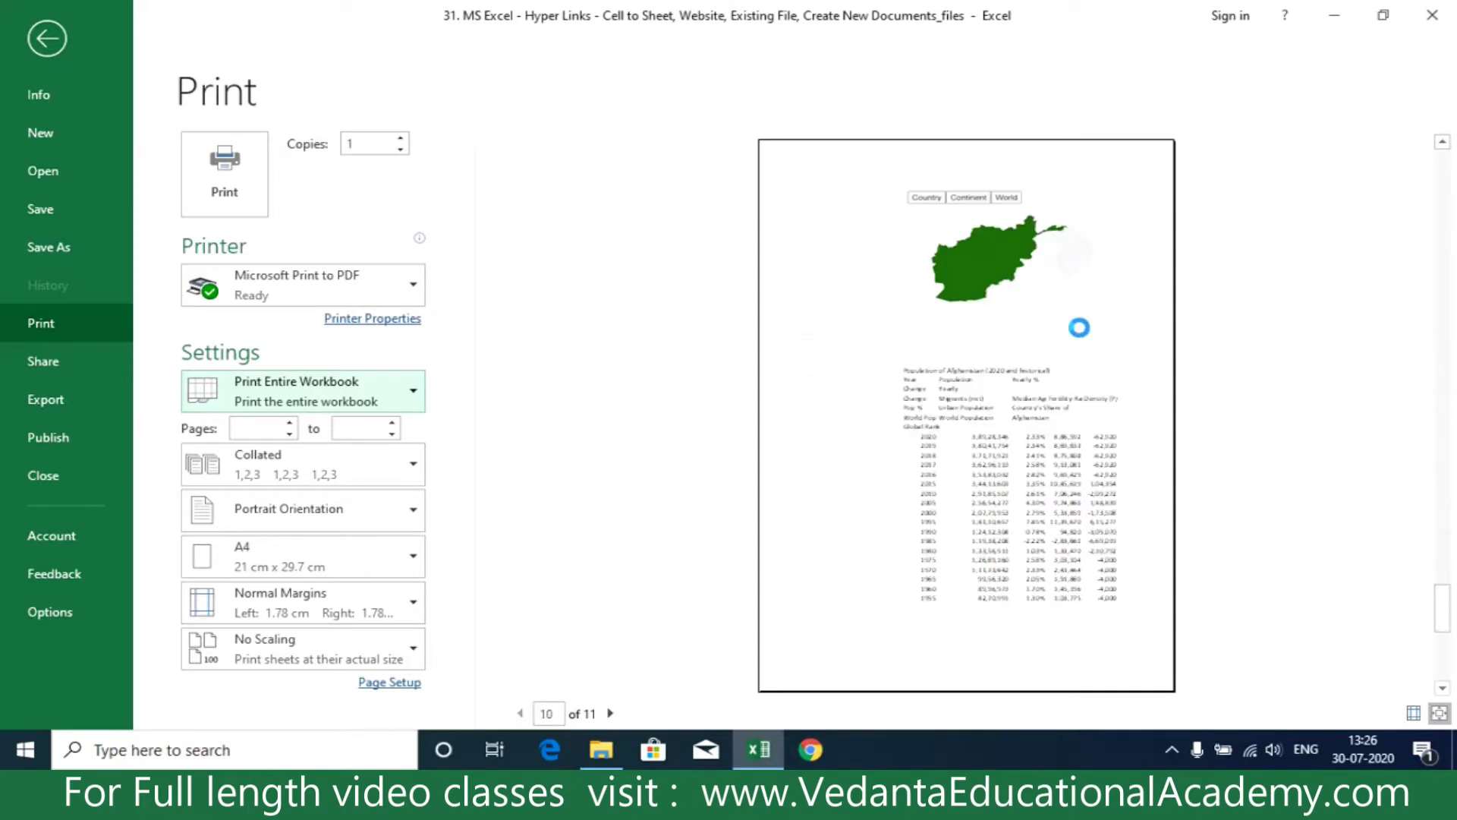
scroll(1041, 349, "up", 2)
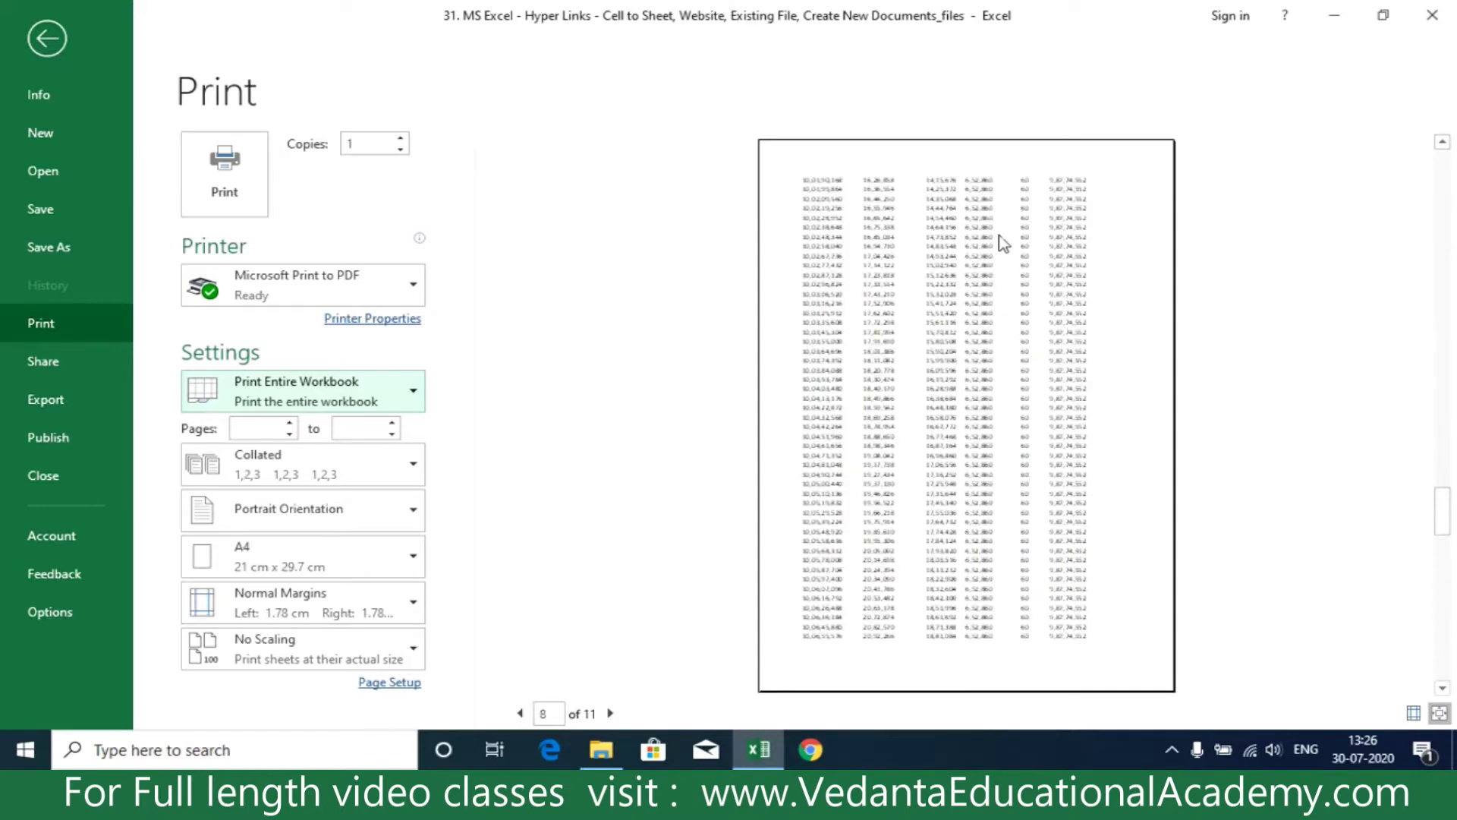
scroll(934, 353, "down", 1)
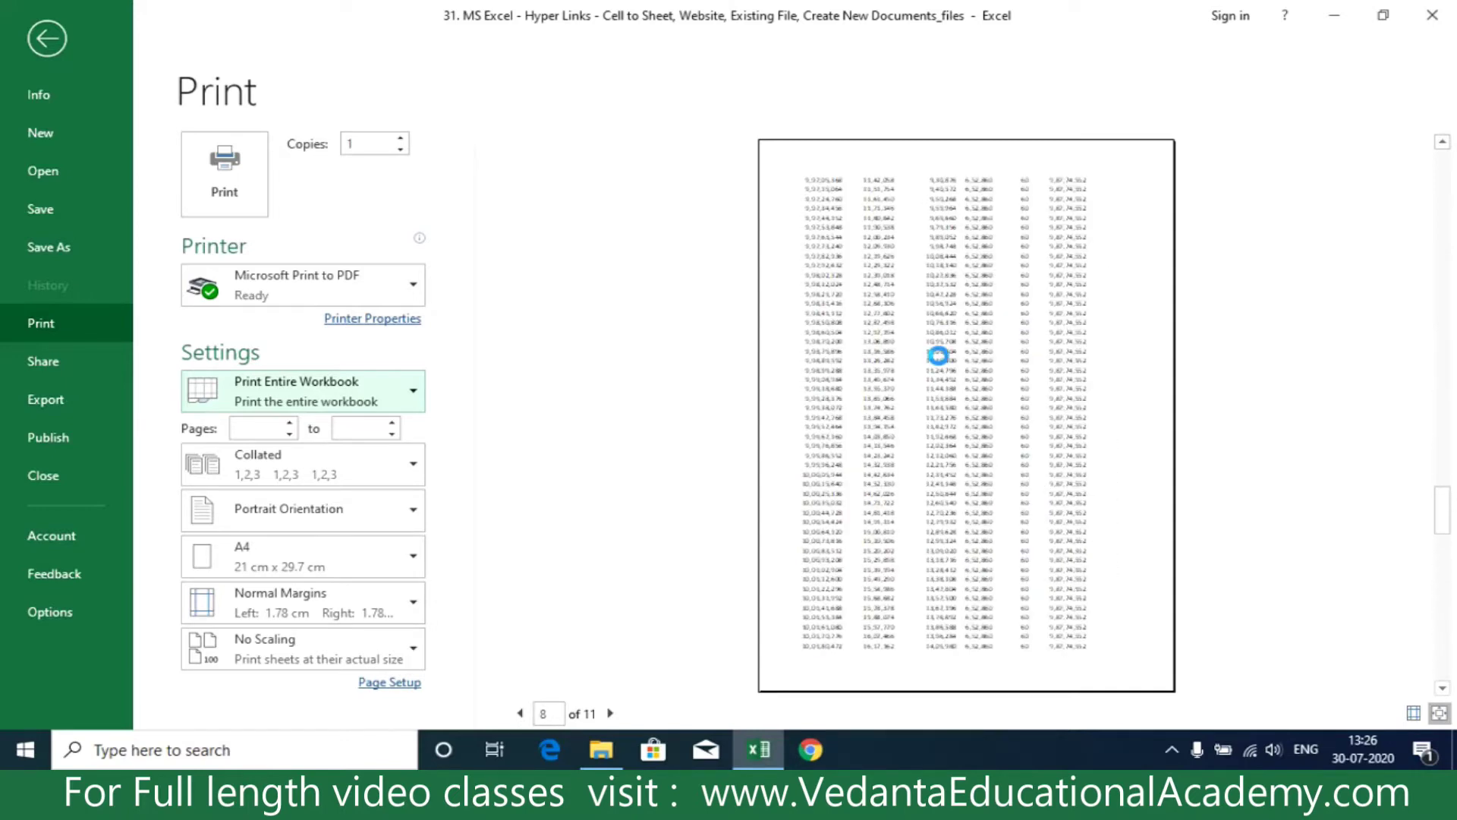
scroll(941, 363, "down", 1)
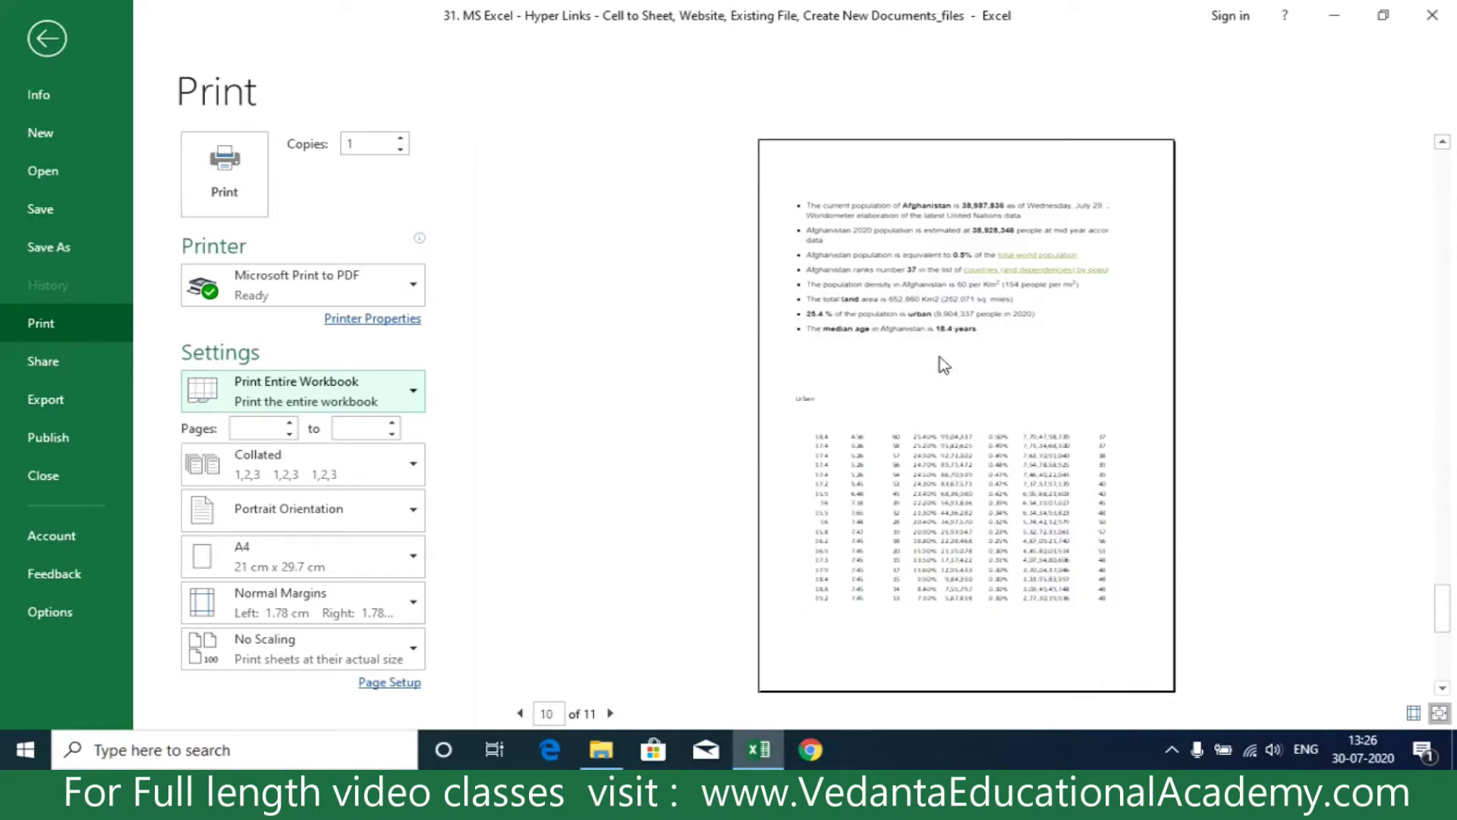
scroll(626, 378, "up", 2)
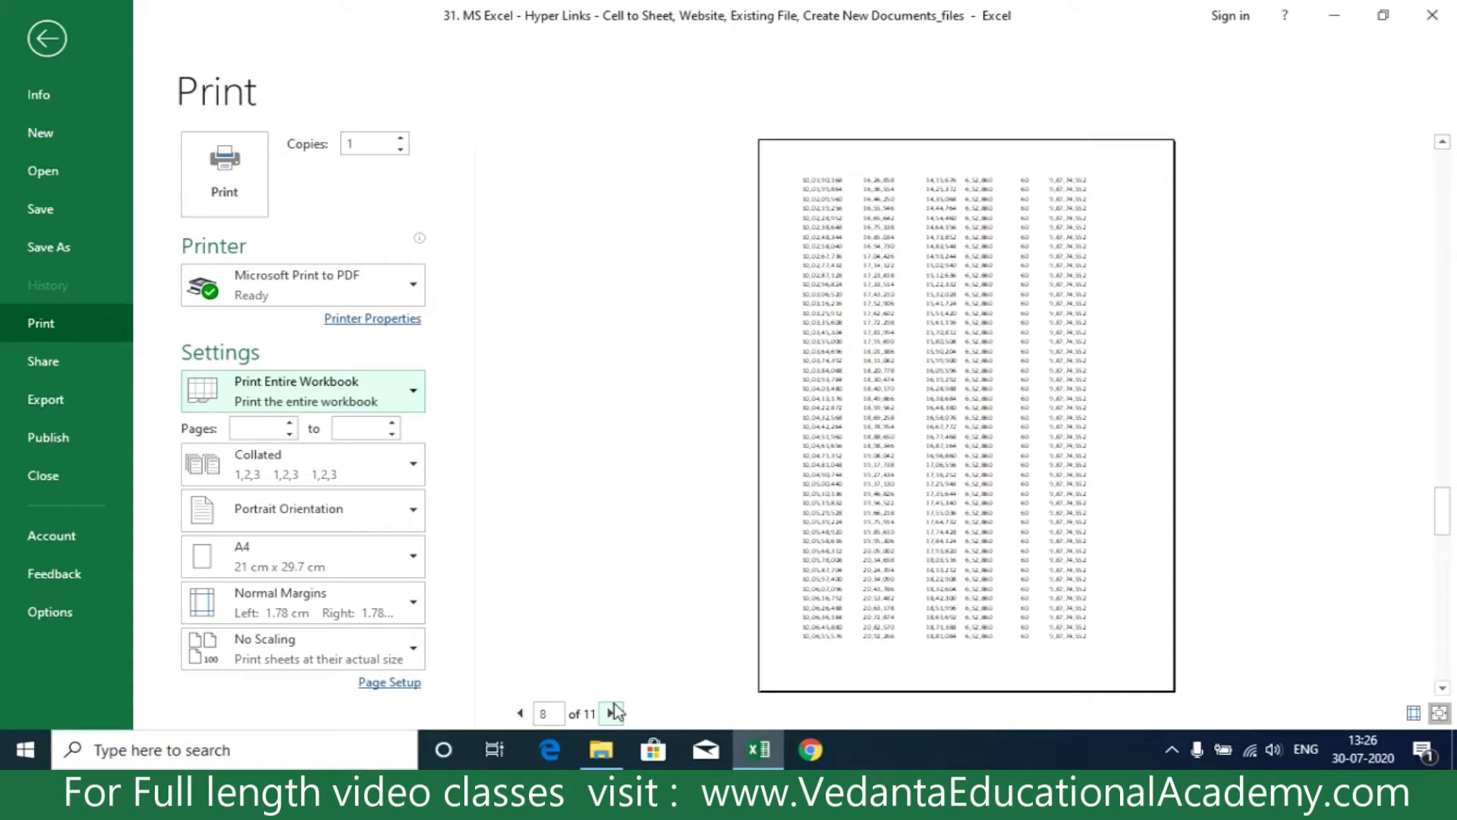
scroll(937, 422, "up", 4)
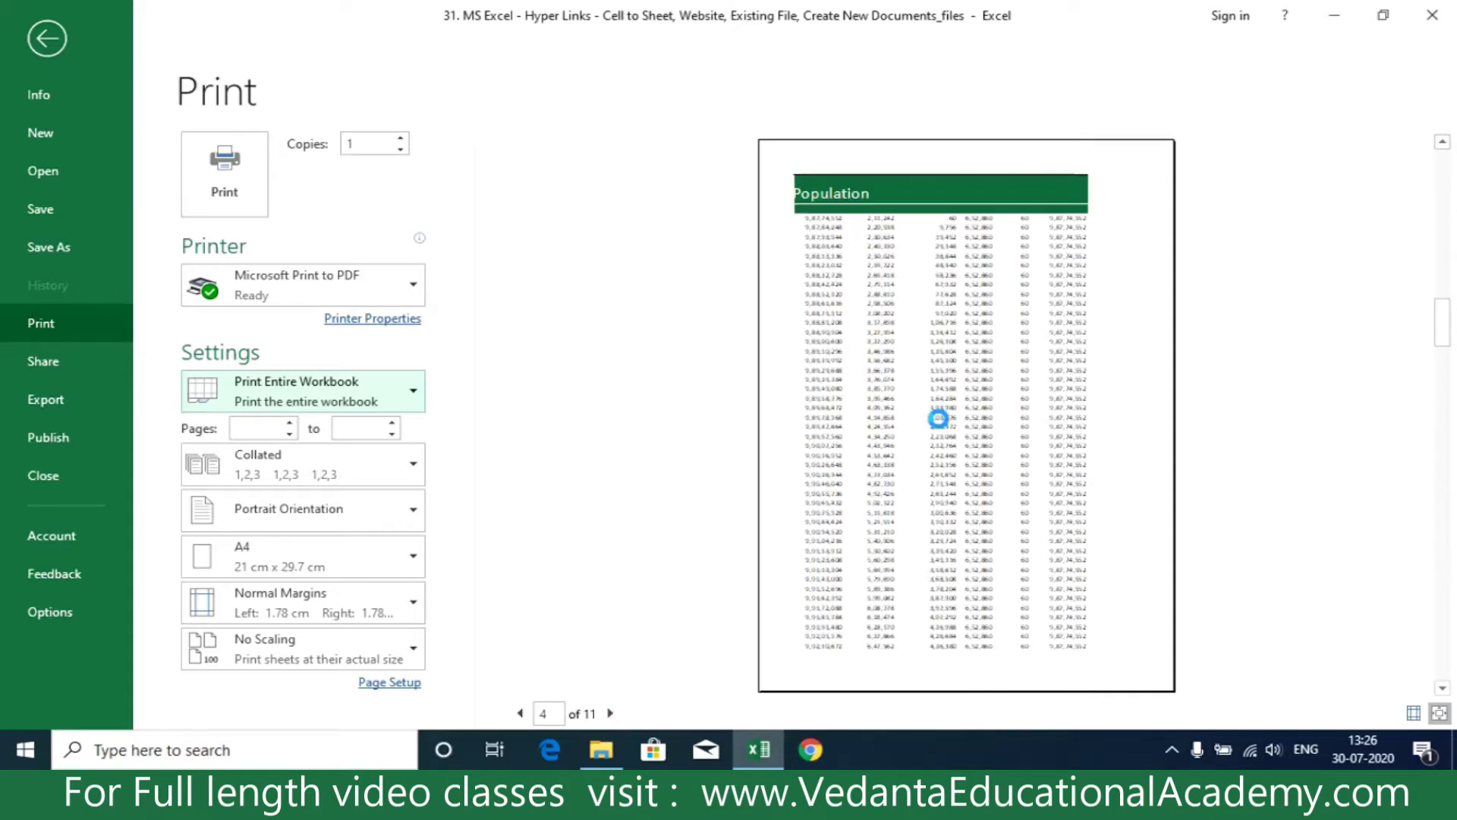
scroll(938, 417, "up", 3)
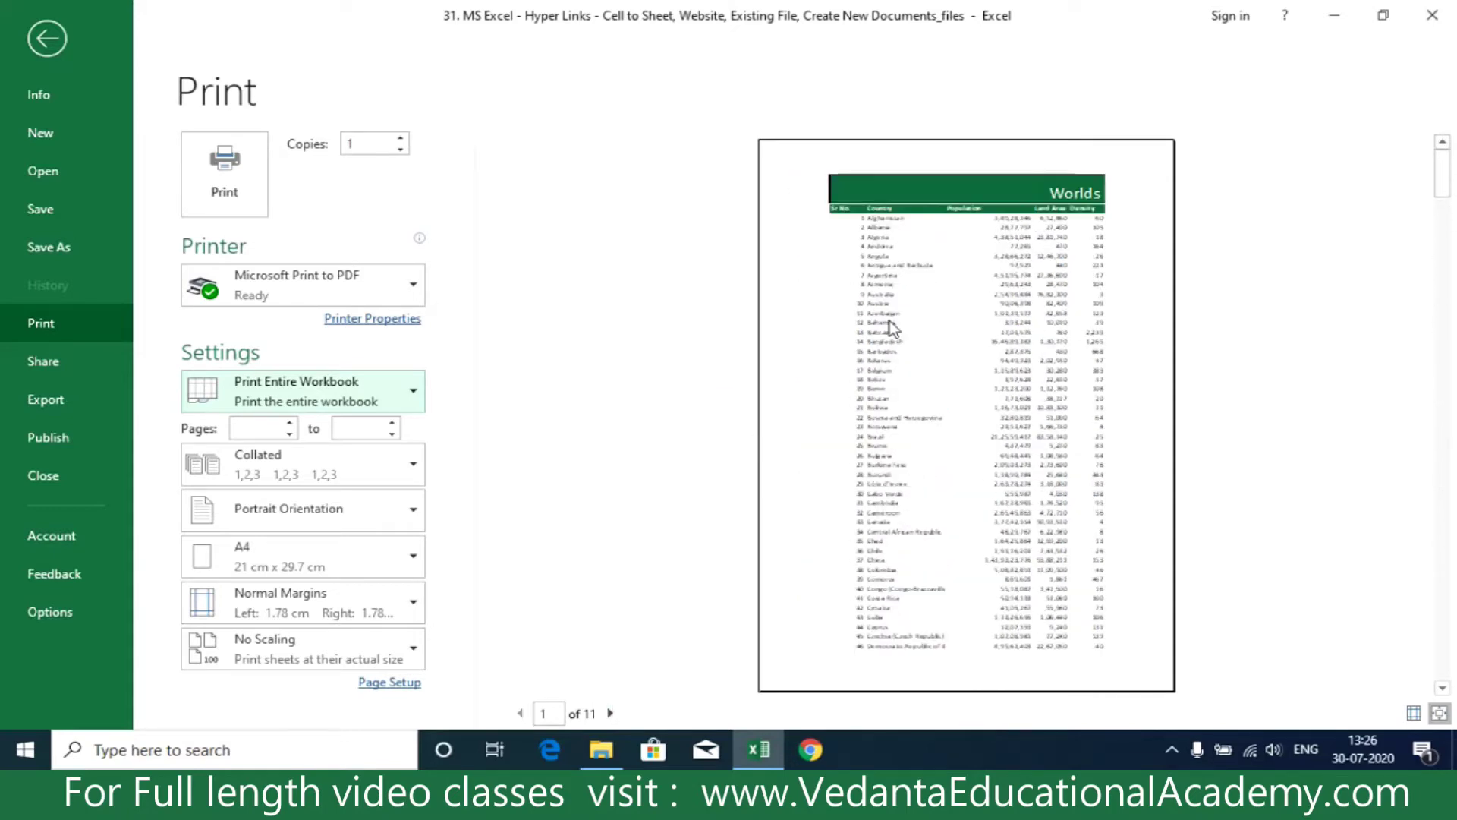
Set the number of print copies to 10
left_click(413, 463)
left_click(373, 143)
left_click(372, 142)
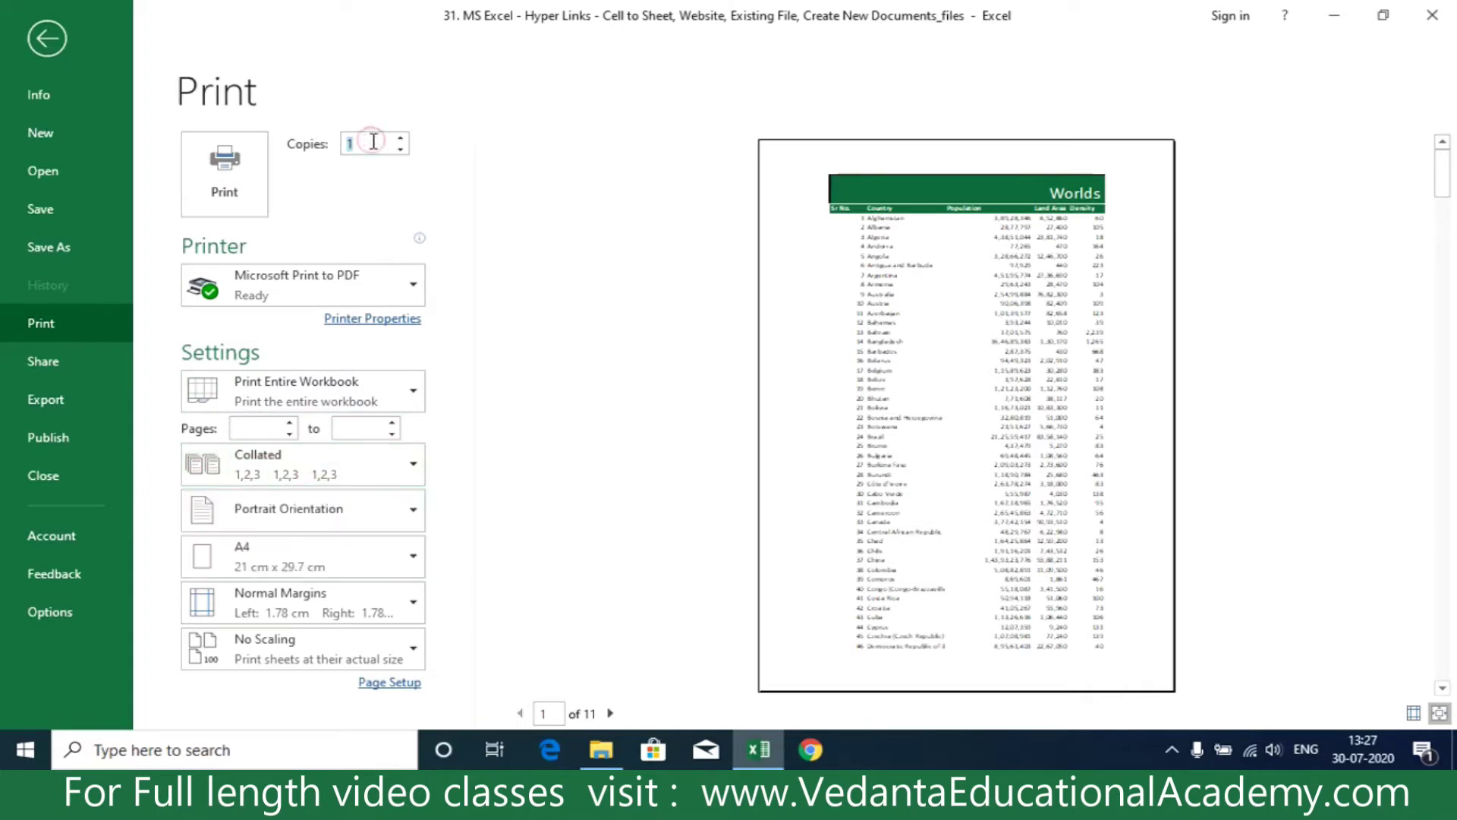
left_click(503, 251)
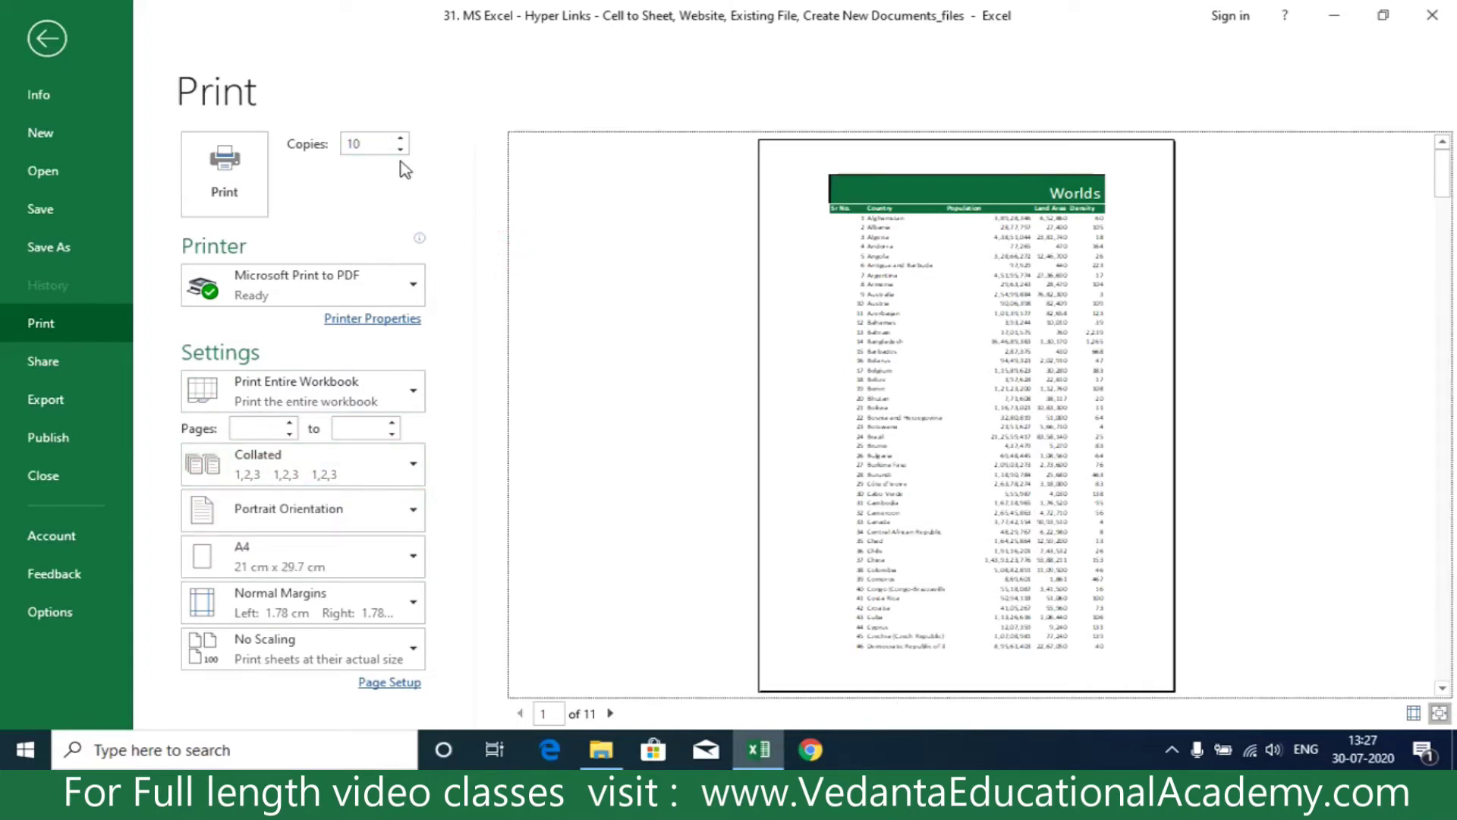
Set the print collation to Uncollated and review the collation options
left_click(377, 478)
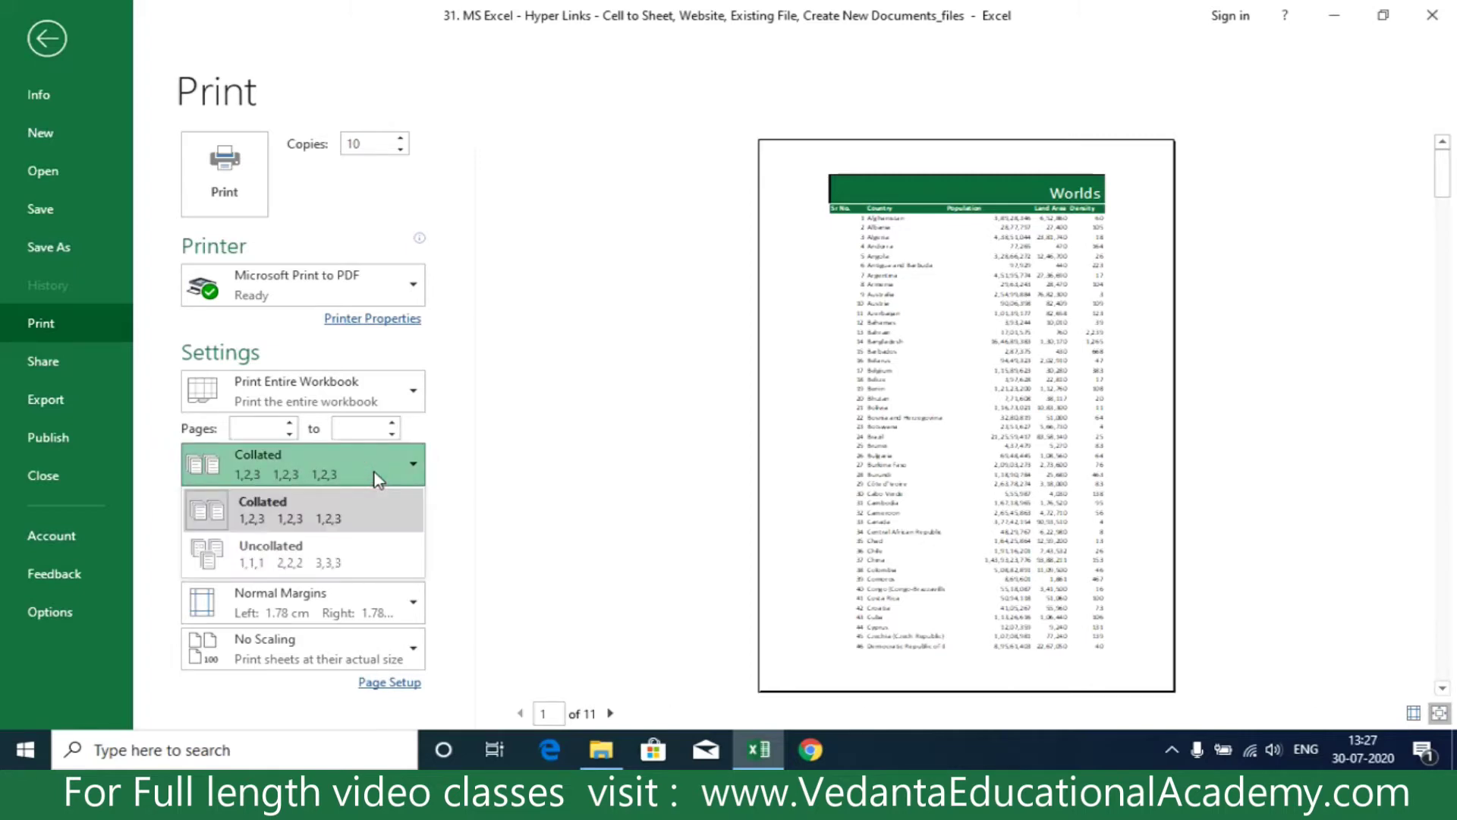
mouse_move(613, 733)
left_click(316, 559)
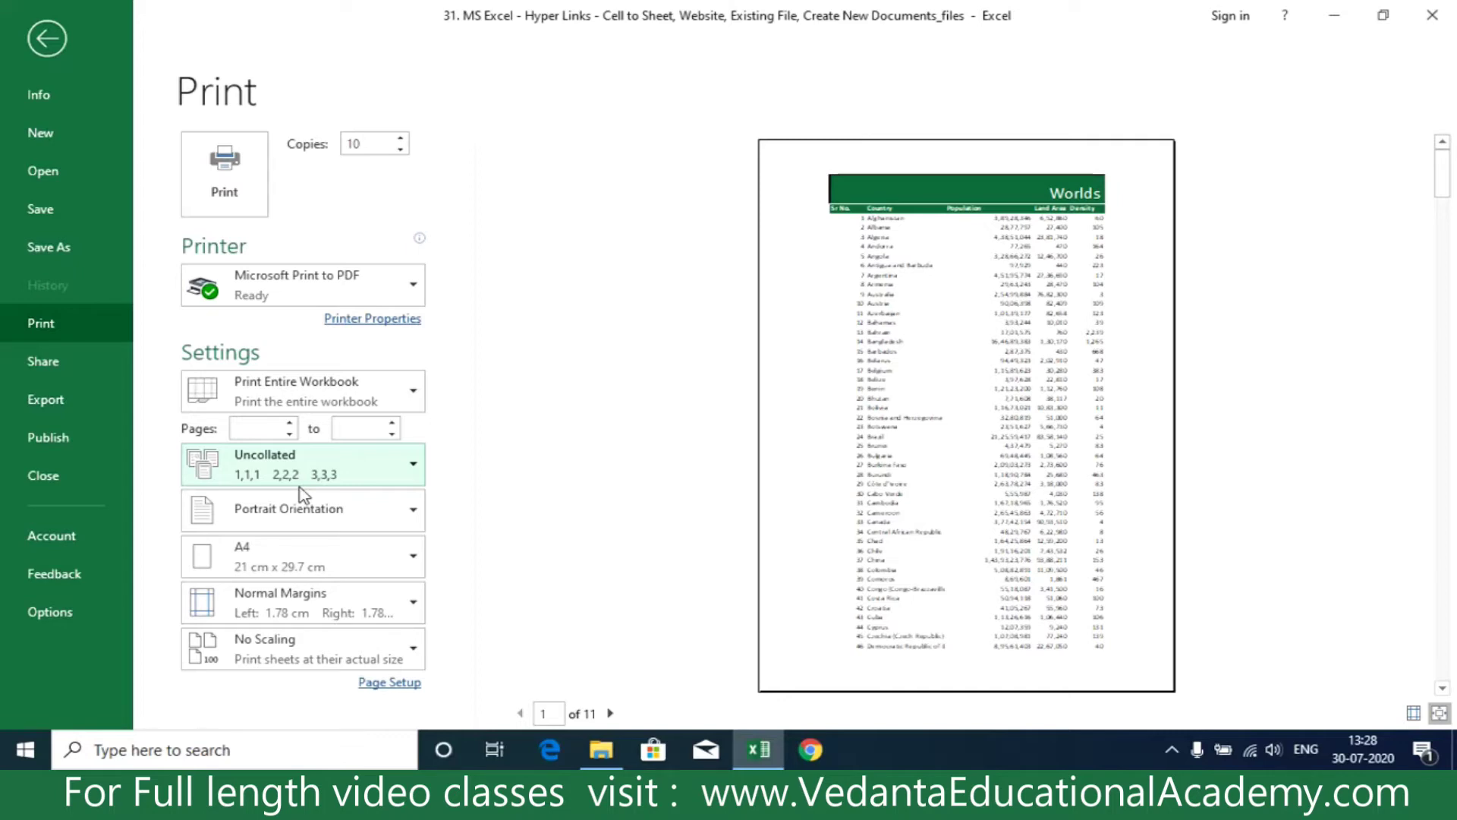
left_click(357, 458)
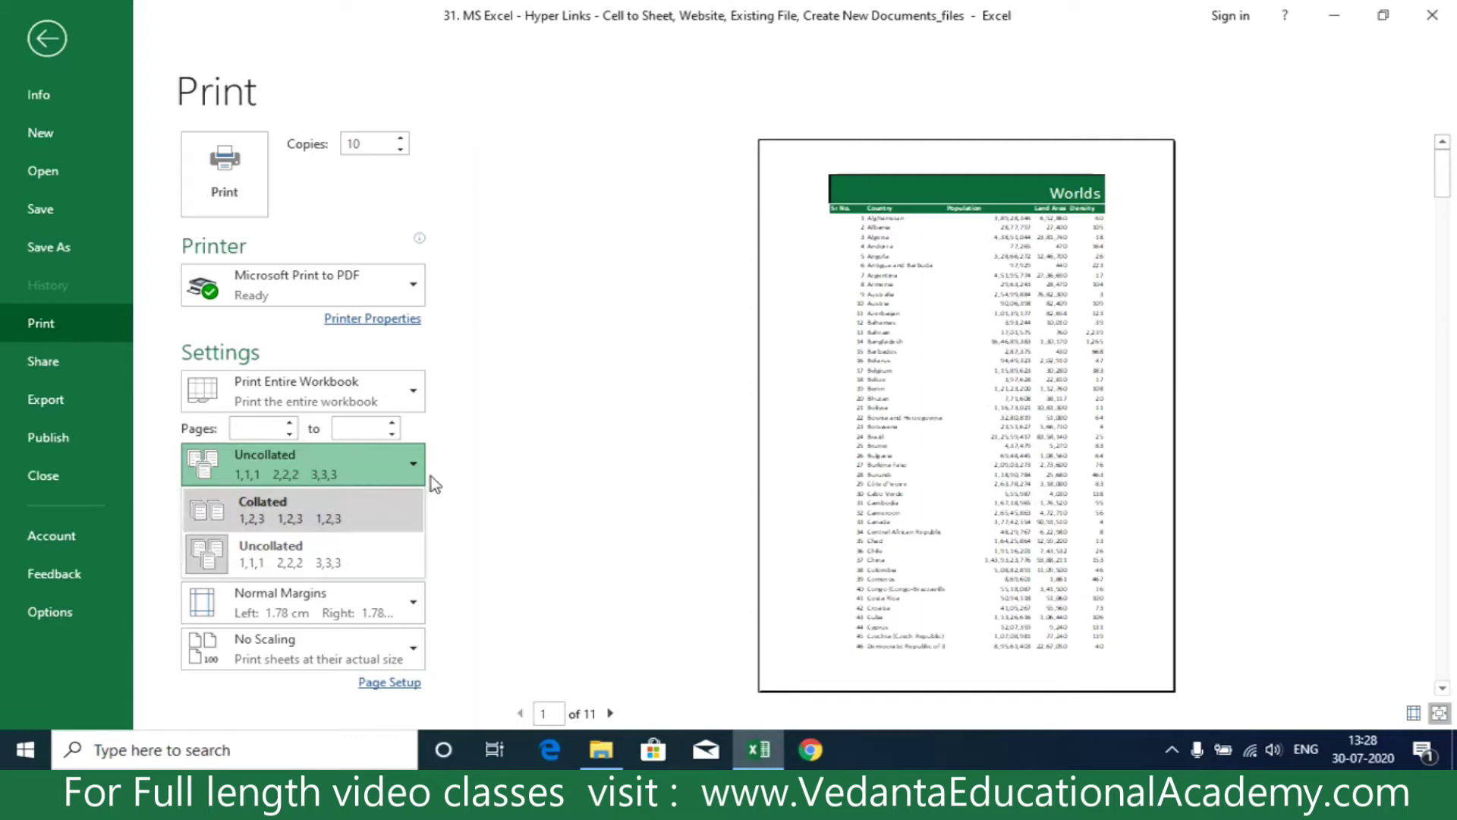
left_click(555, 426)
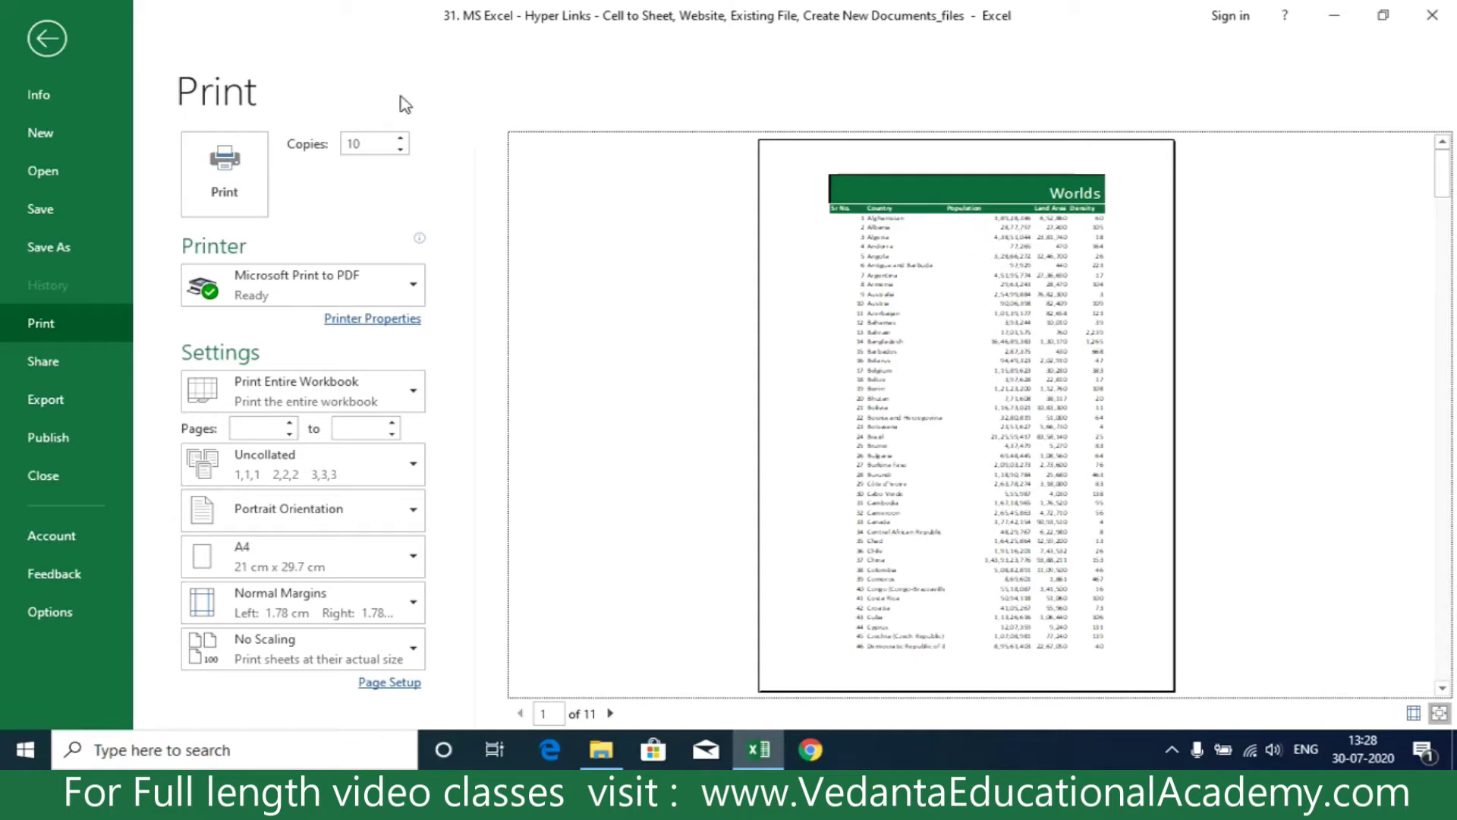
Look over the Worlds sheet's columns in the worksheet and return to the print preview
left_click(44, 38)
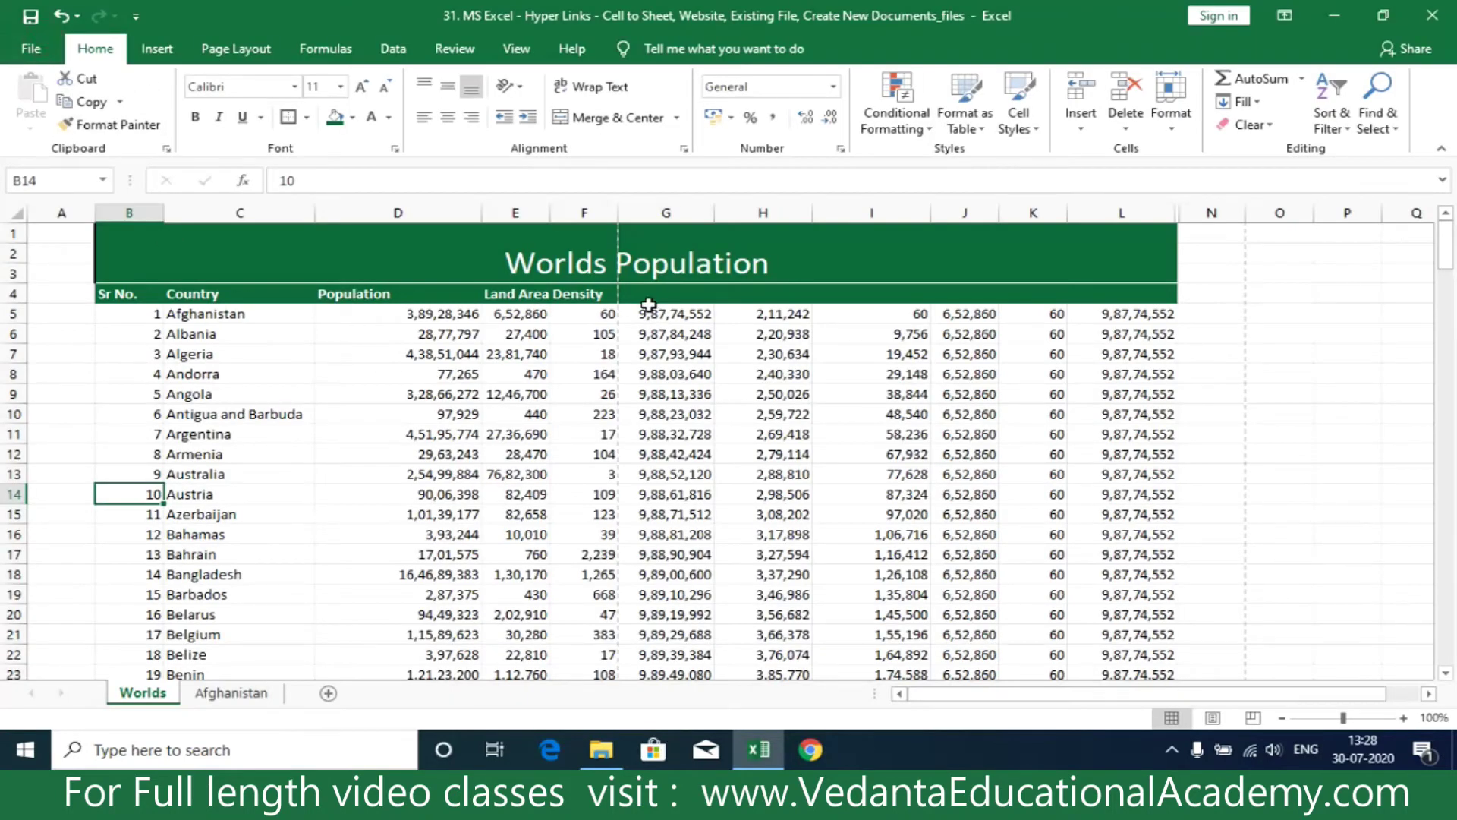
left_click_drag(1164, 302, 190, 357)
left_click(654, 429)
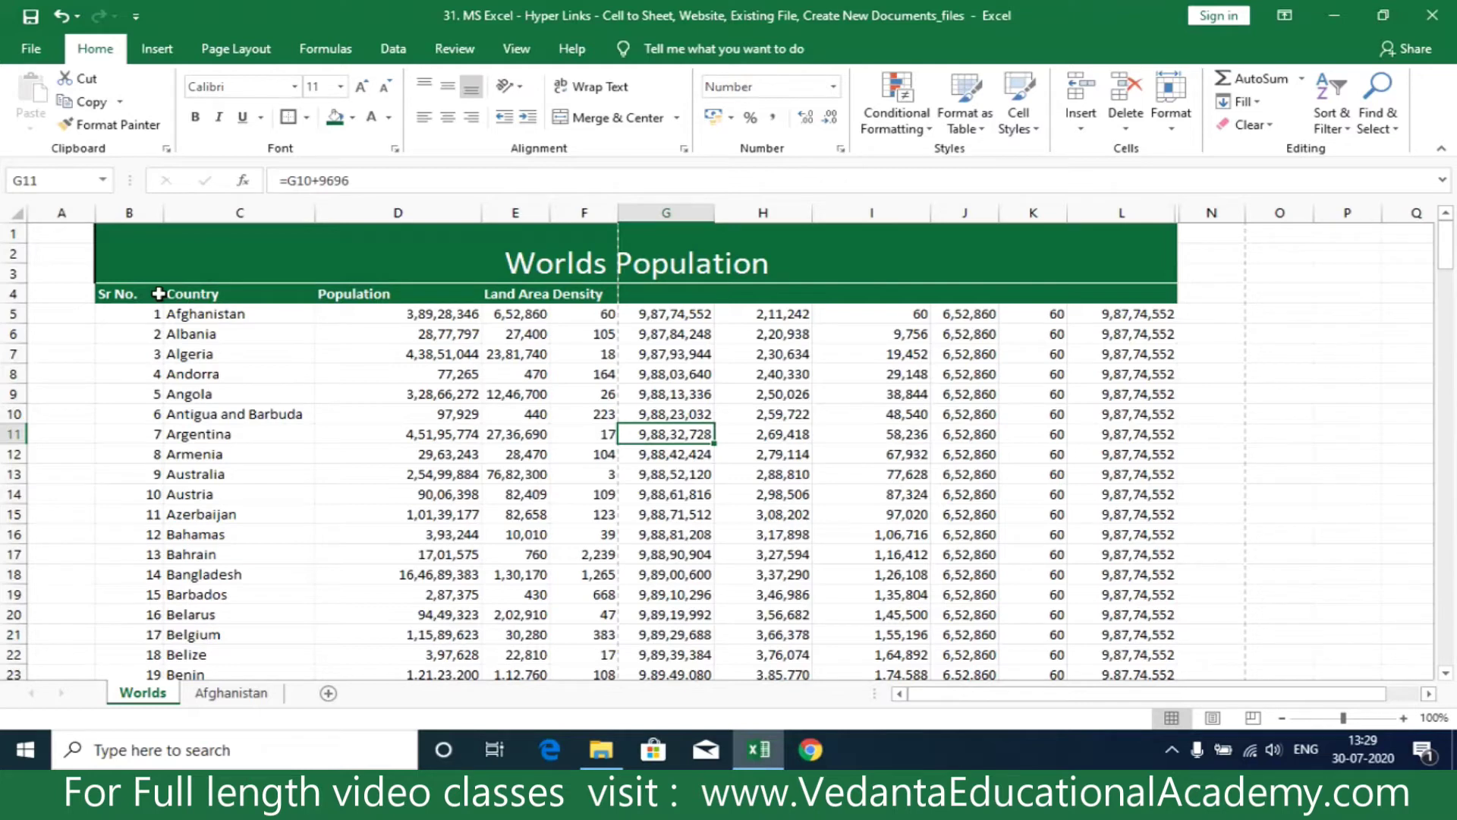
left_click(32, 47)
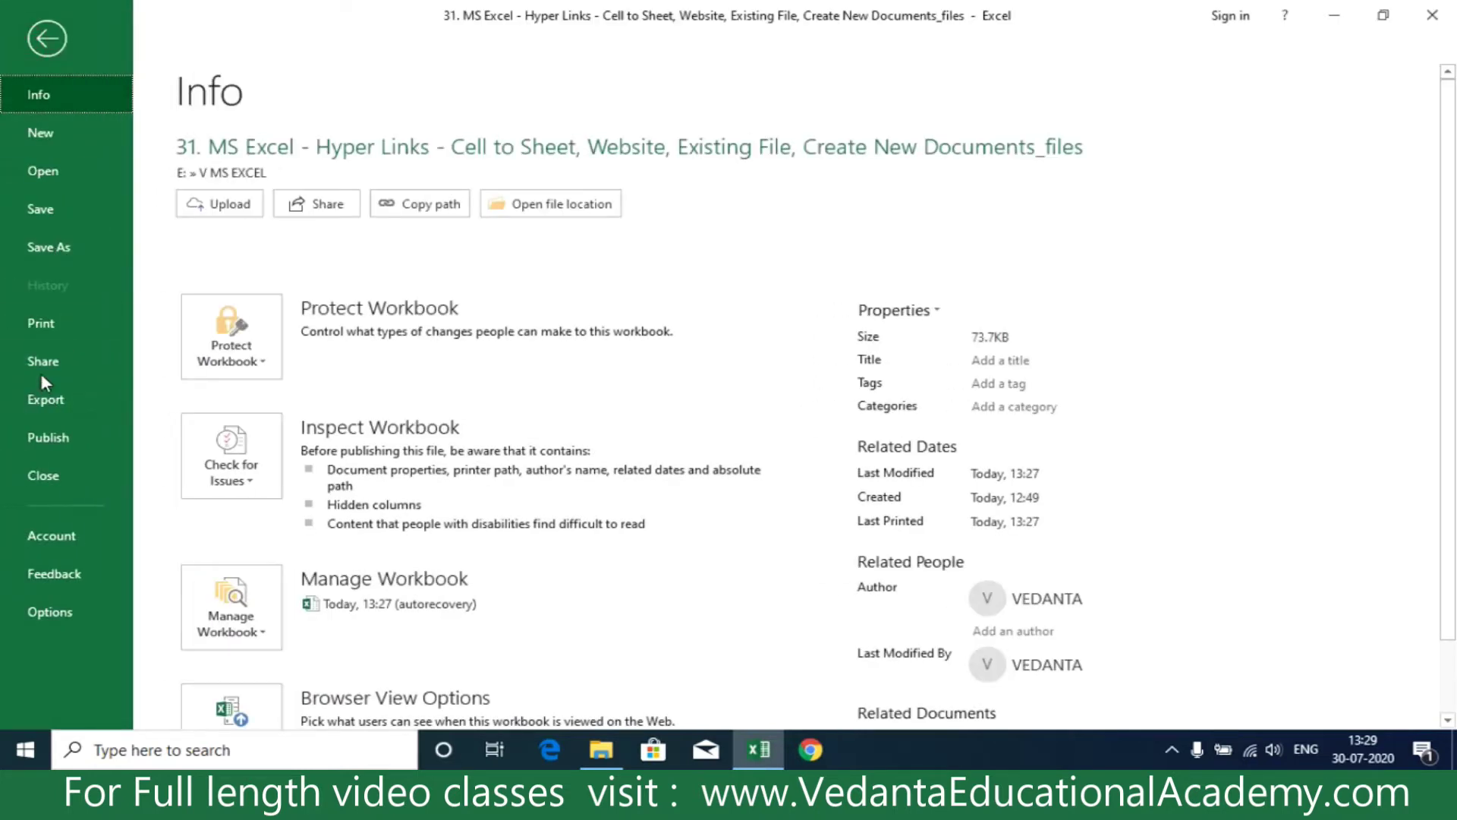
left_click(50, 325)
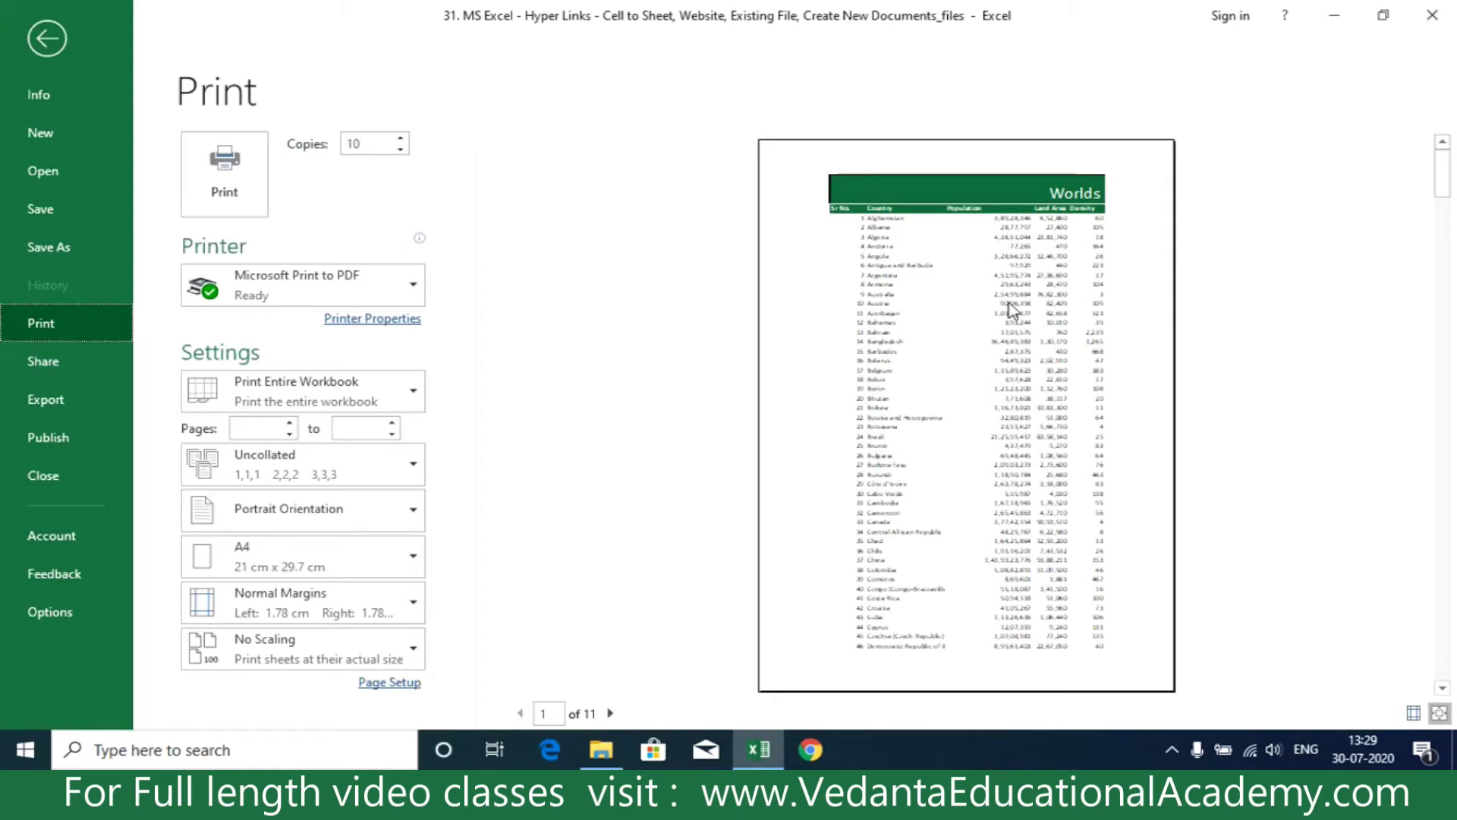
Try Landscape Orientation in the print preview and switch back to Portrait Orientation
left_click(381, 512)
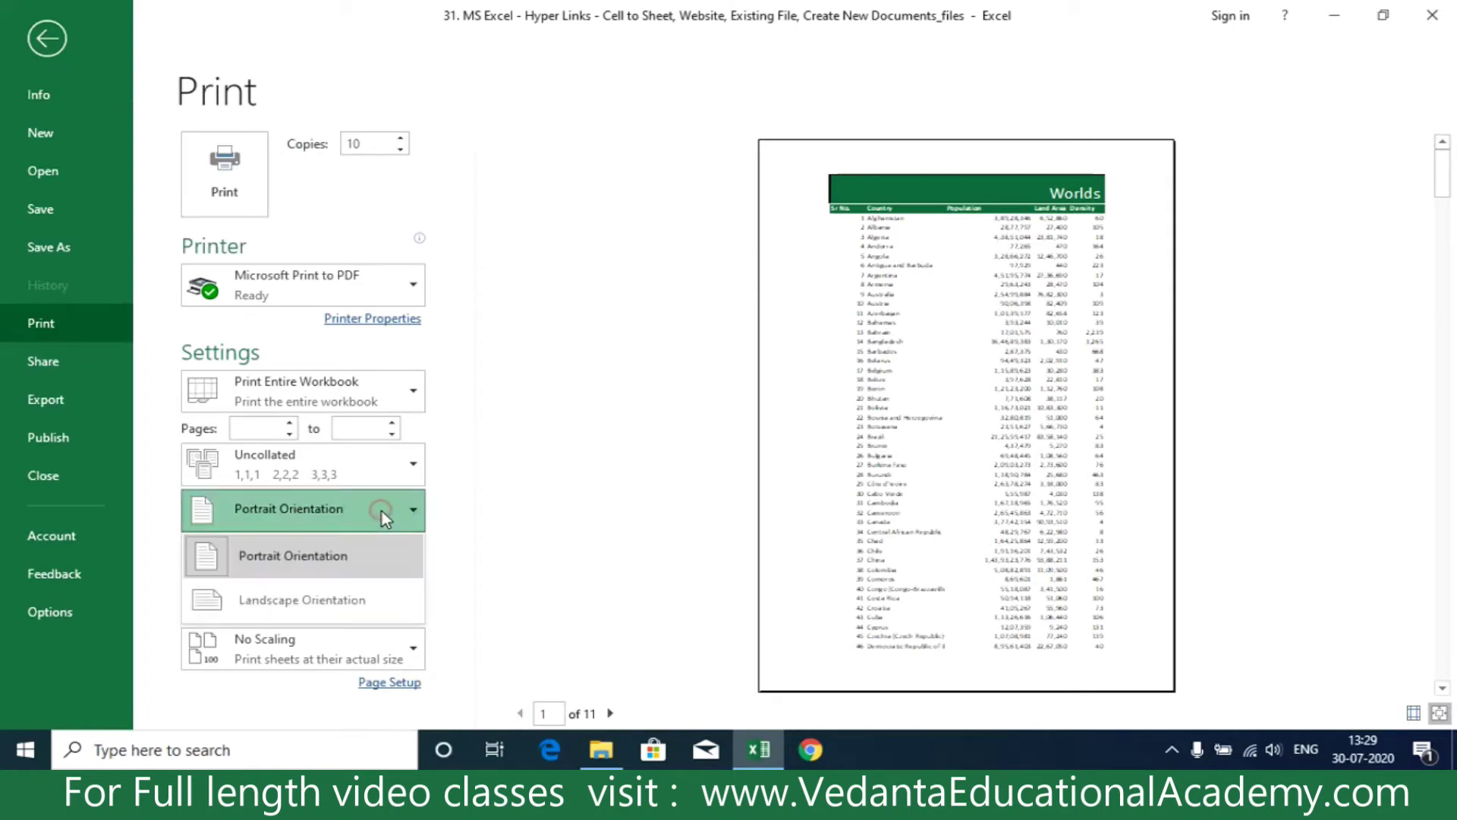
left_click(339, 603)
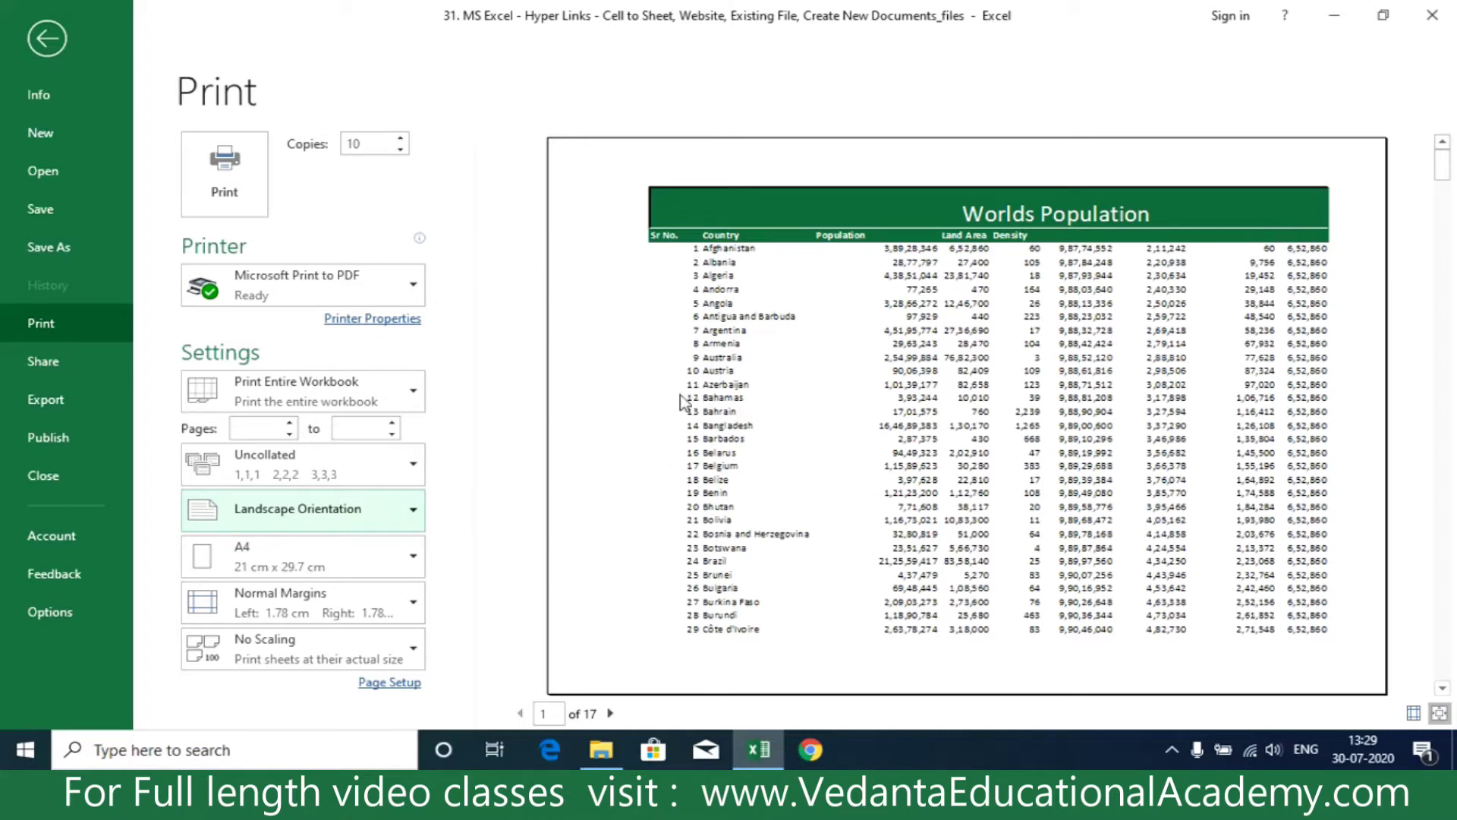
left_click(394, 515)
left_click(290, 554)
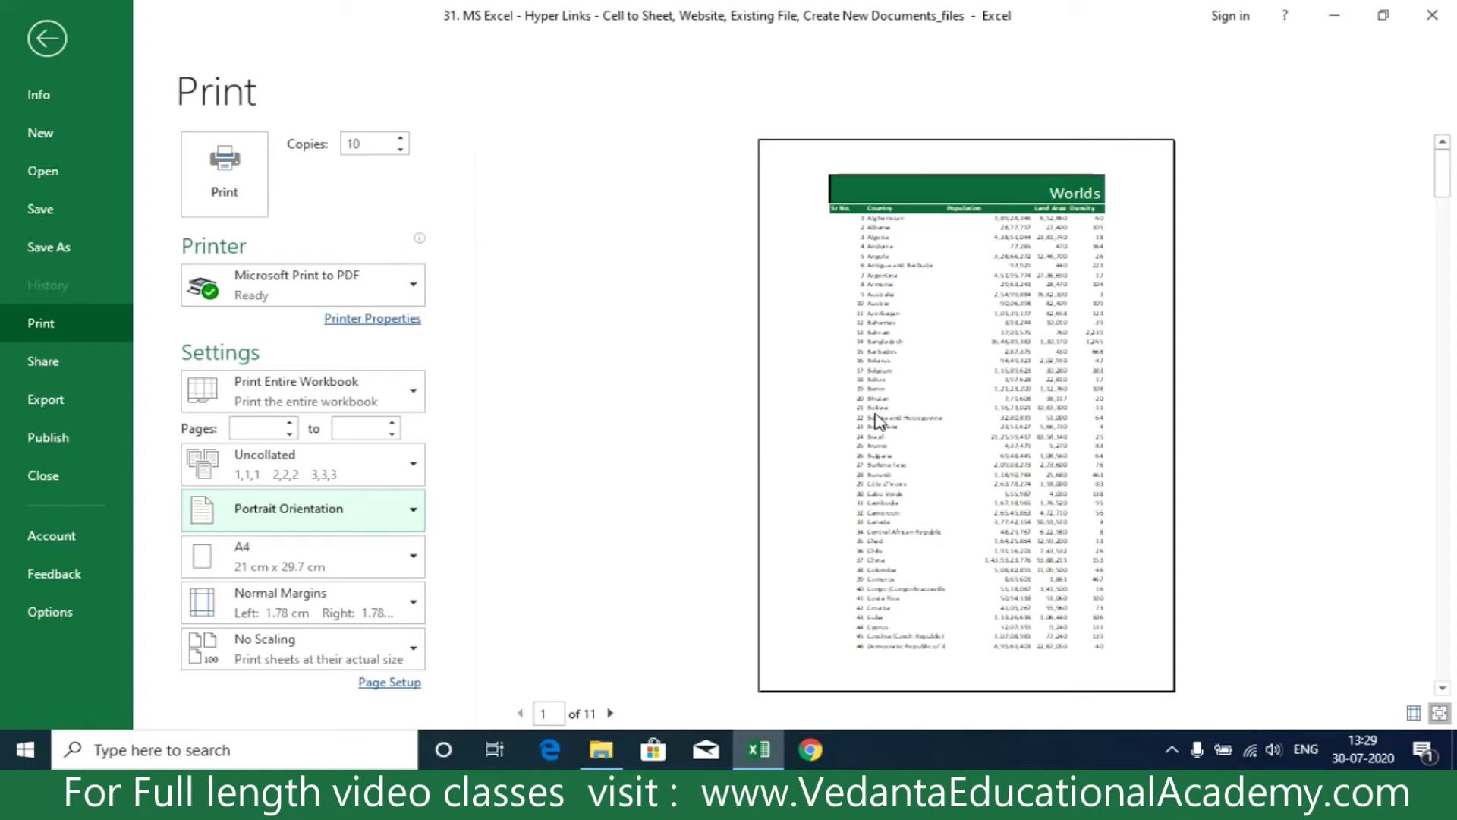
Try the A3 and A5 paper sizes in the print preview and return to A4
left_click(392, 575)
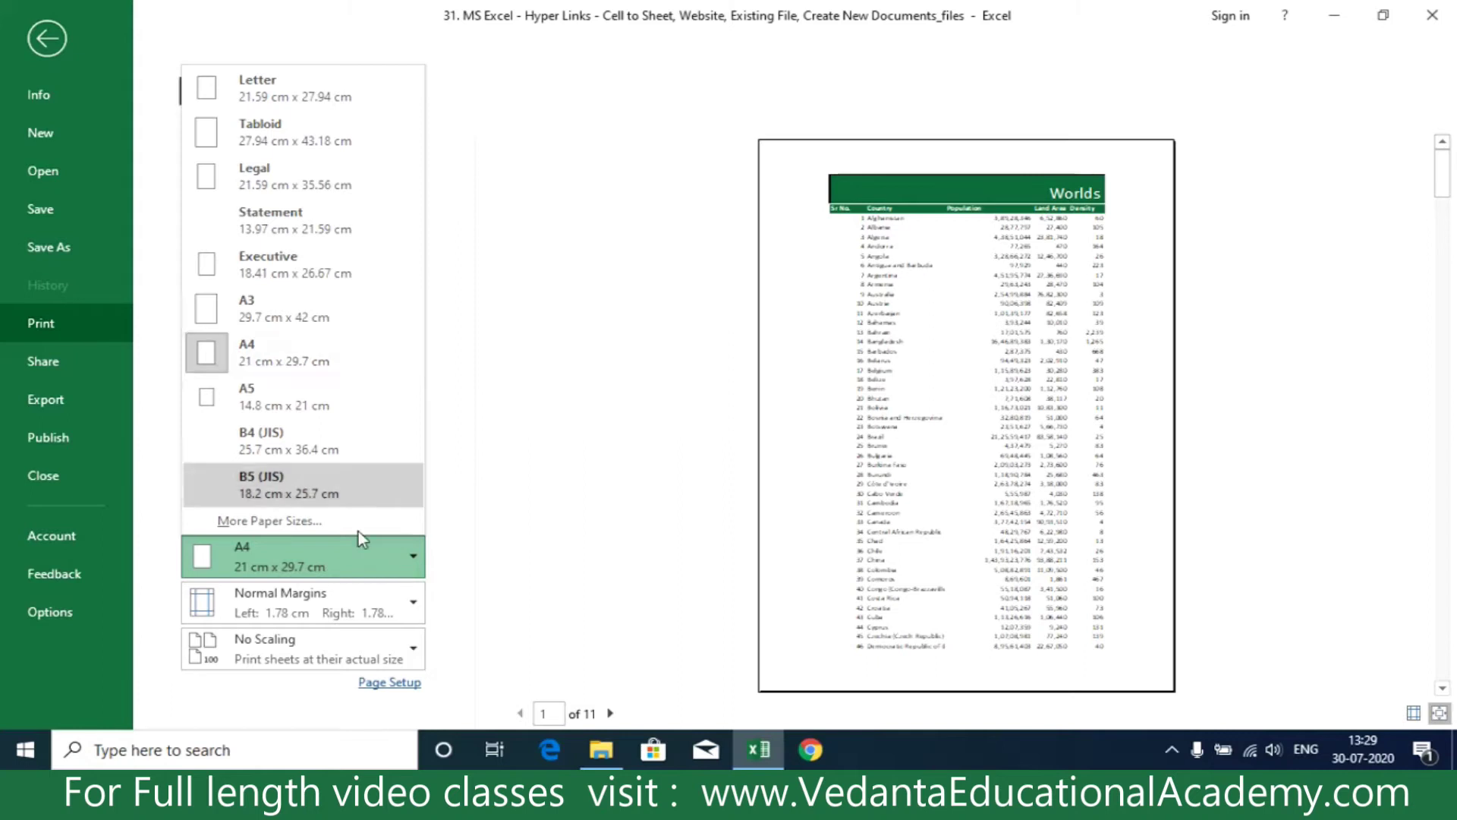
left_click(283, 317)
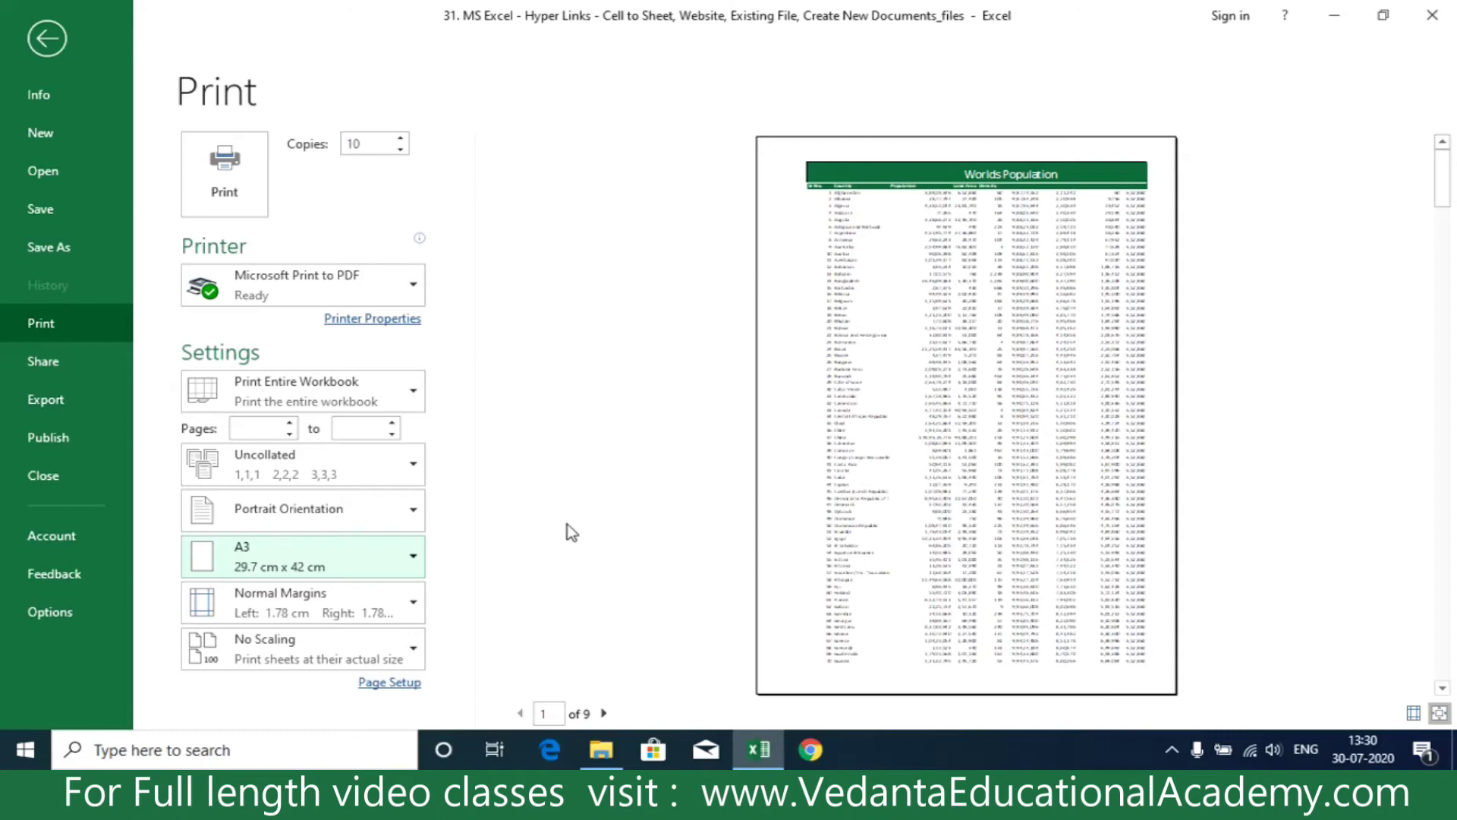
left_click(400, 562)
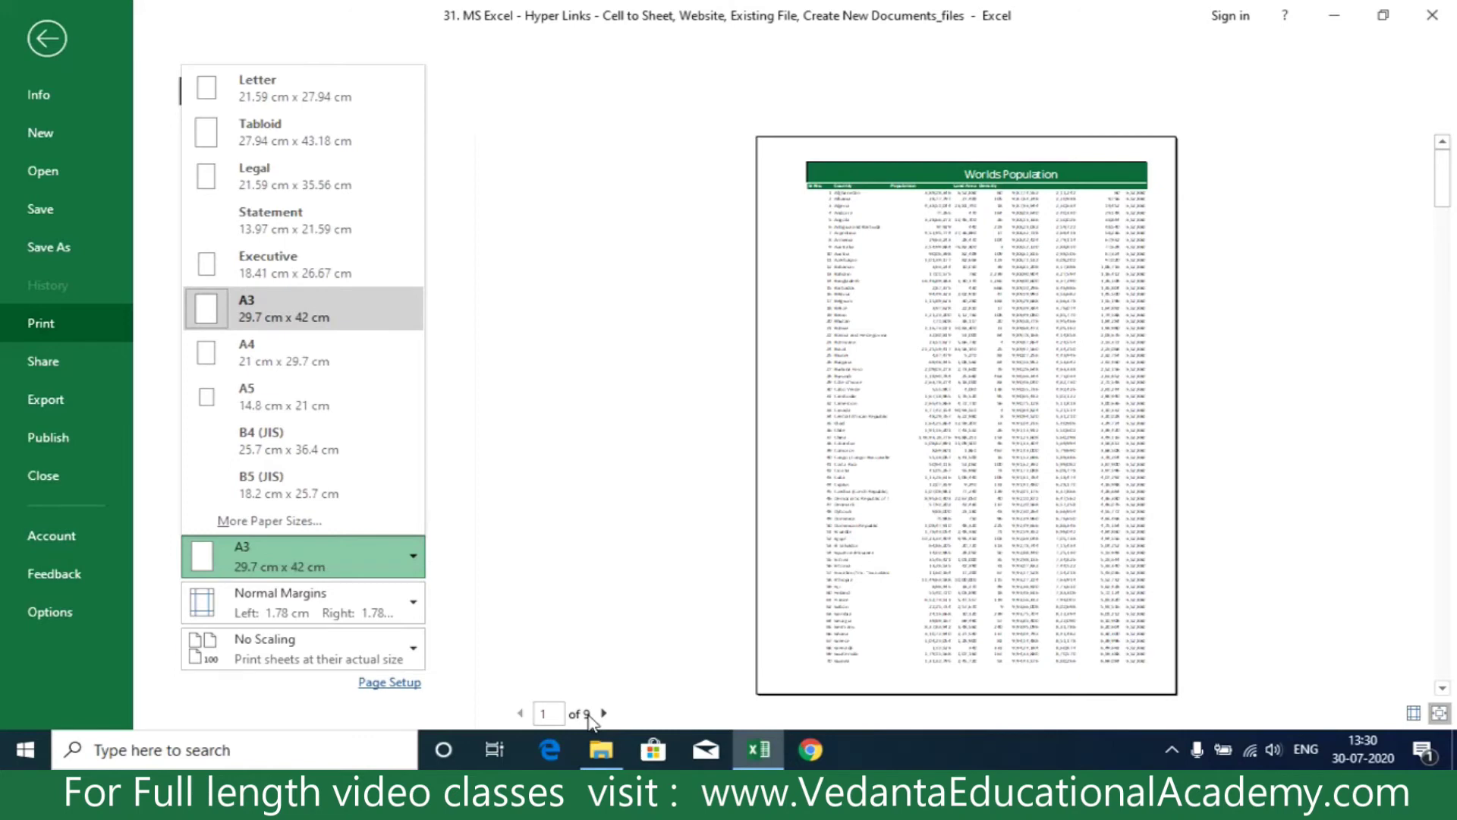
left_click(289, 399)
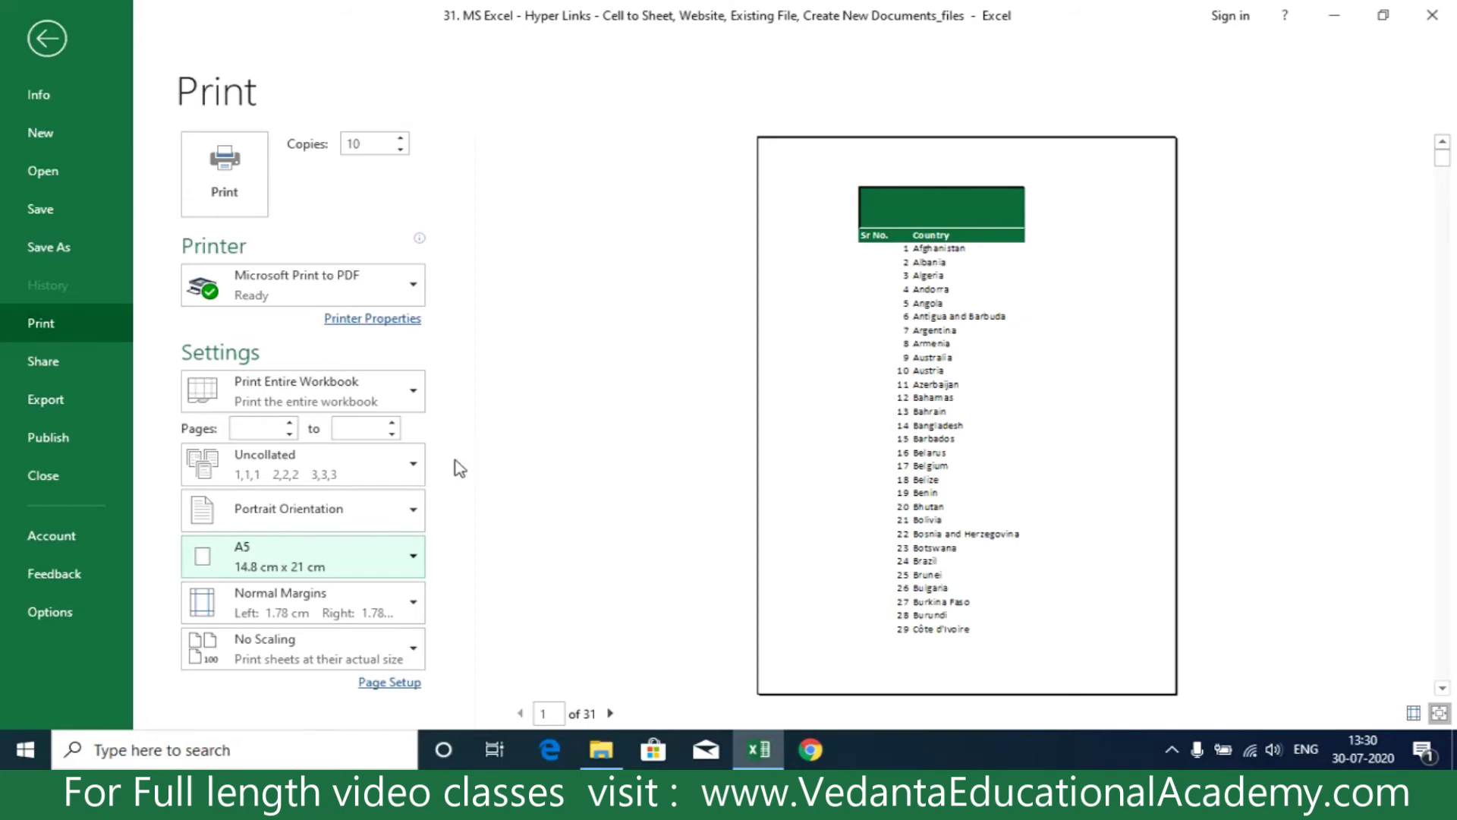
left_click(388, 563)
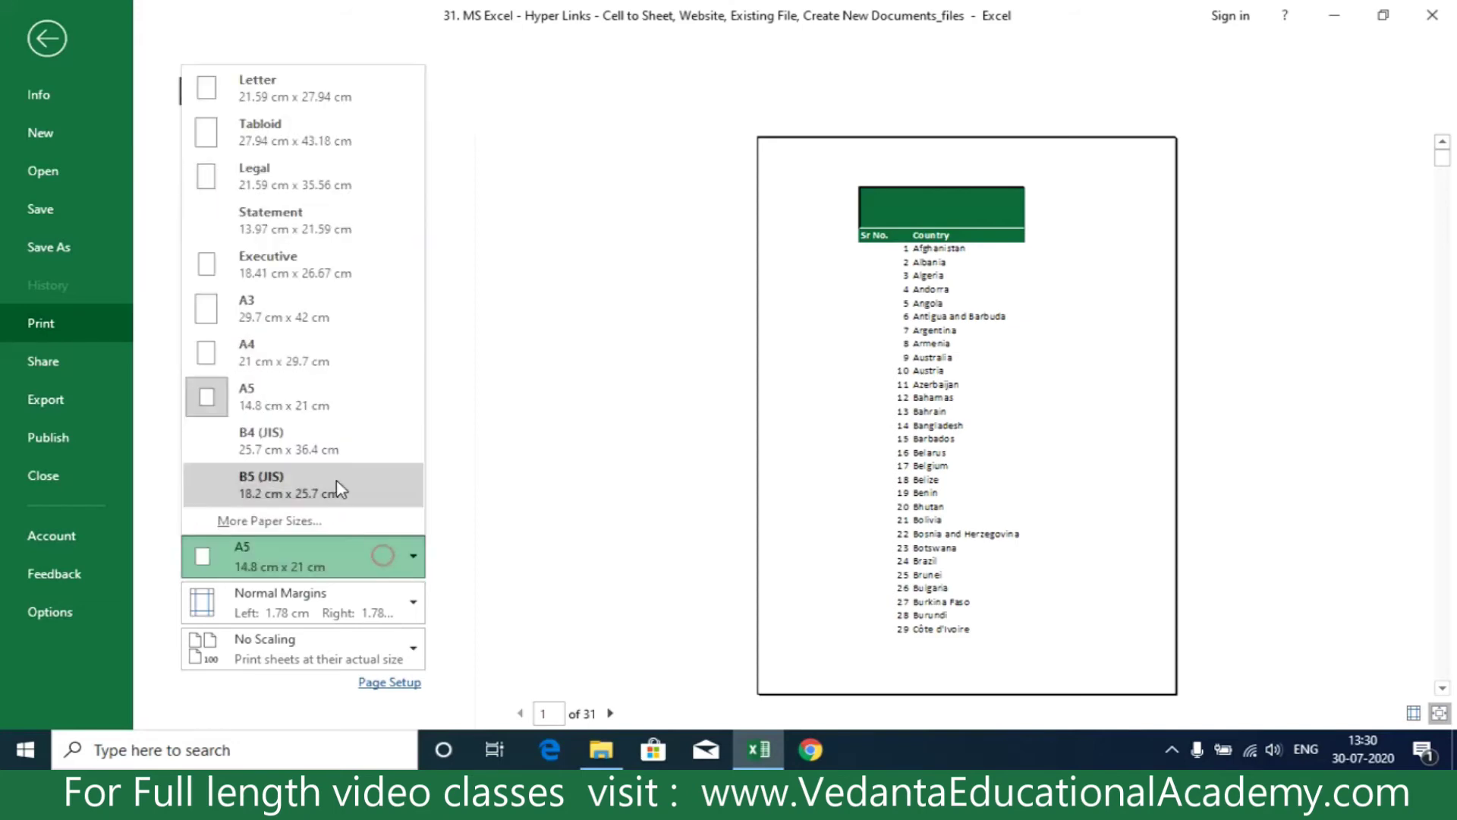
left_click(293, 352)
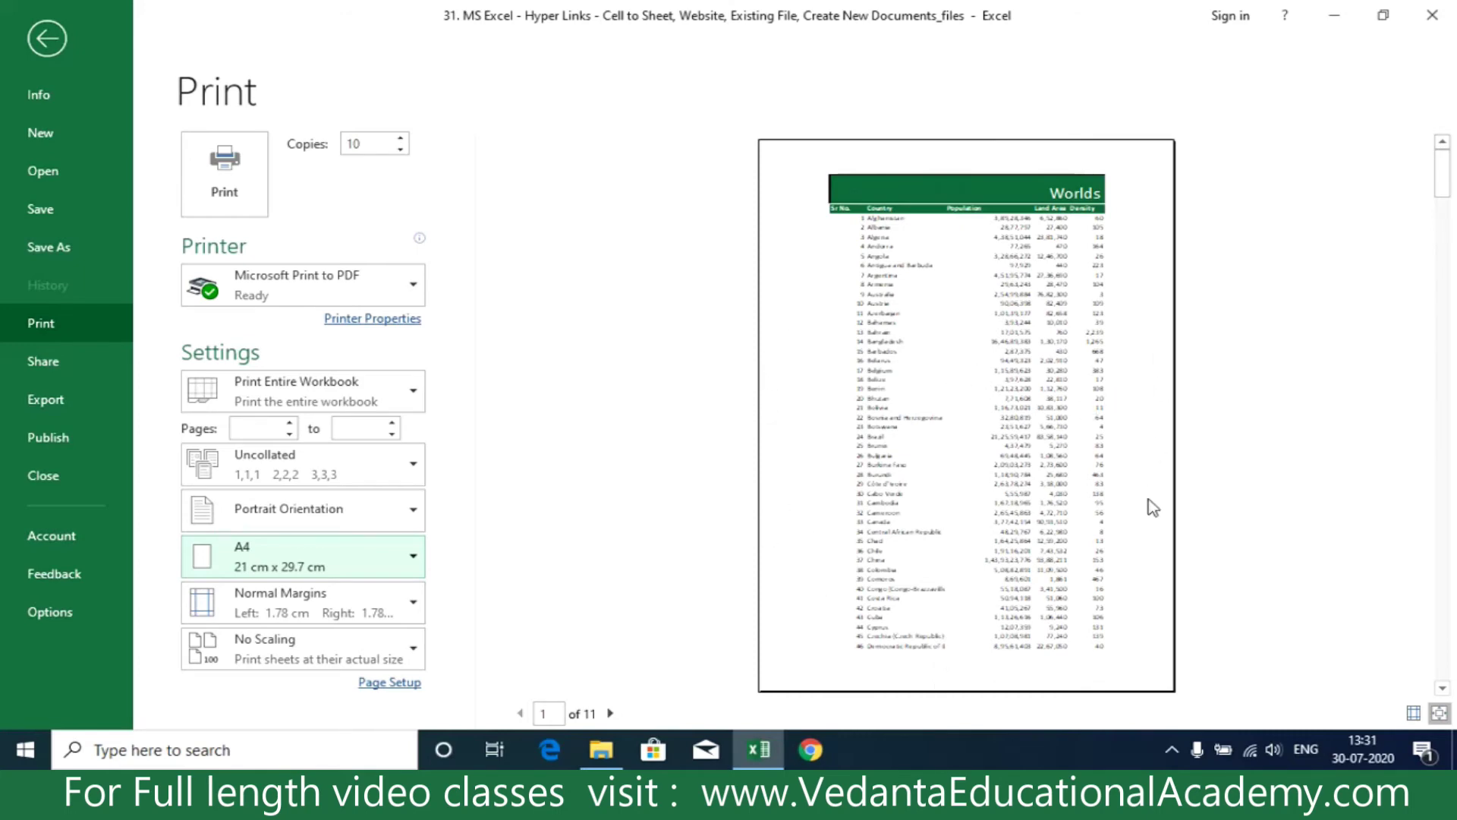
Try the Wide margins in the print preview and set the page margins to Narrow
left_click(368, 605)
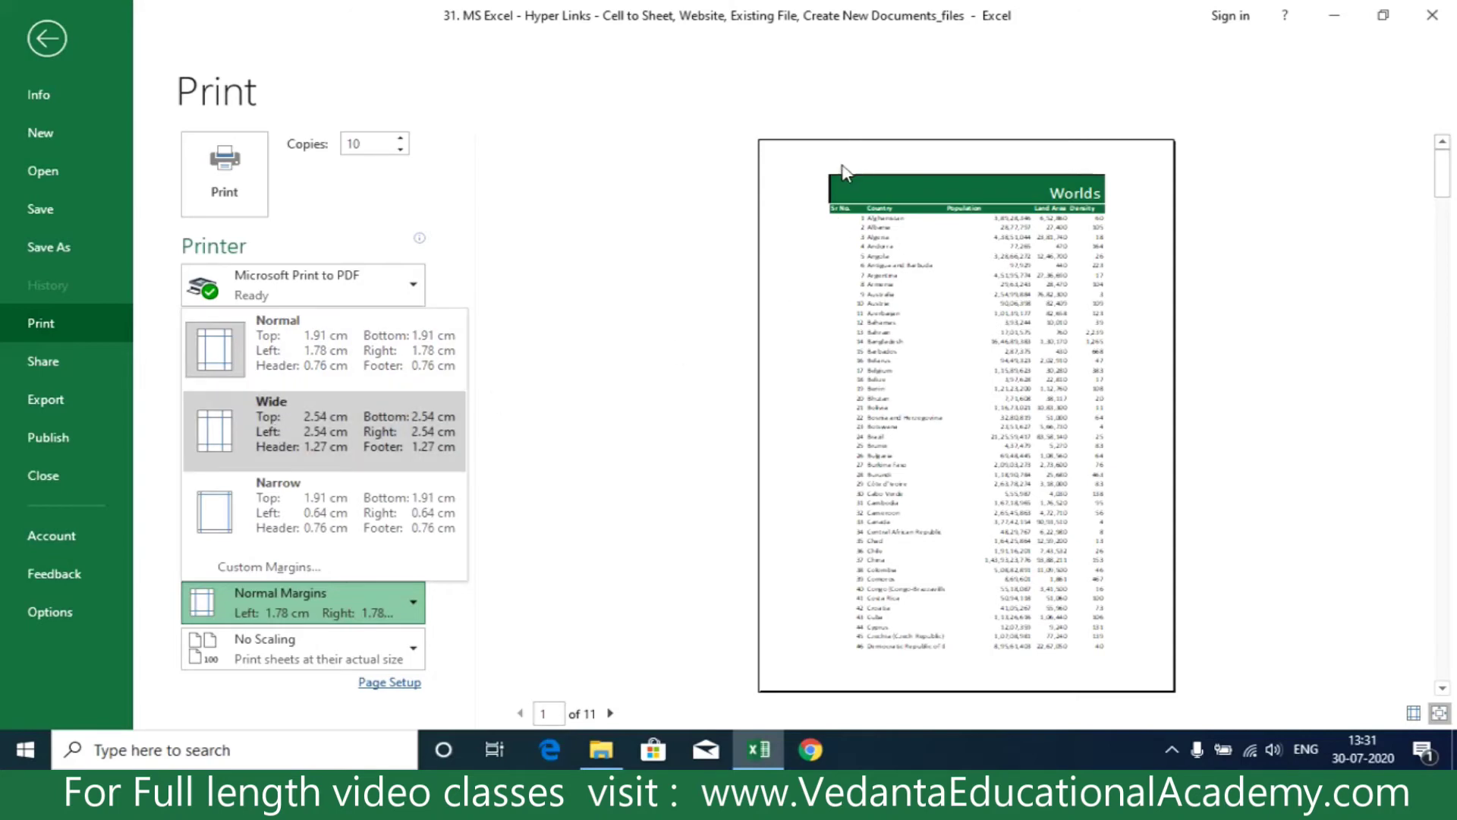
left_click(347, 419)
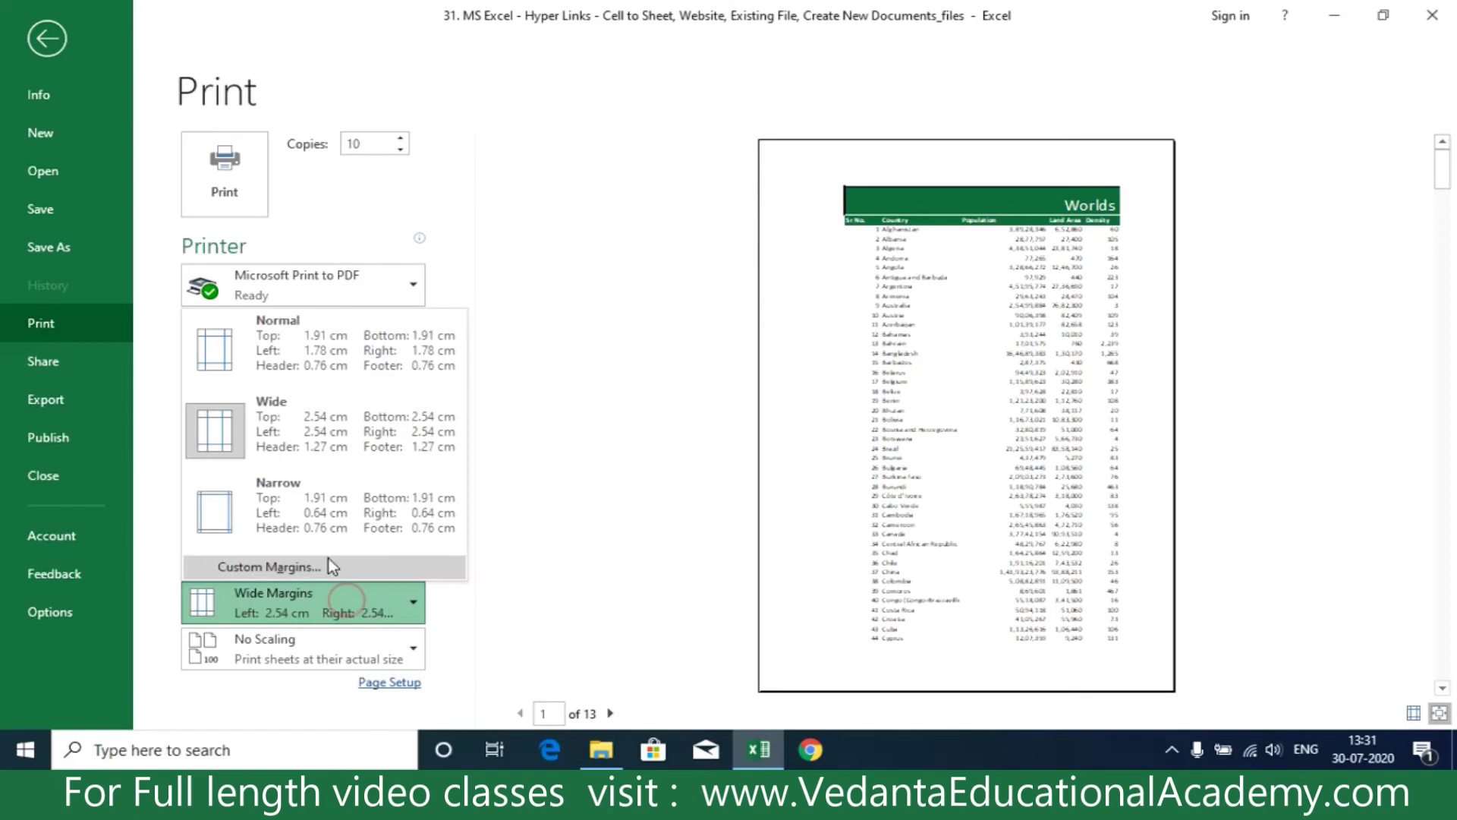
left_click(322, 505)
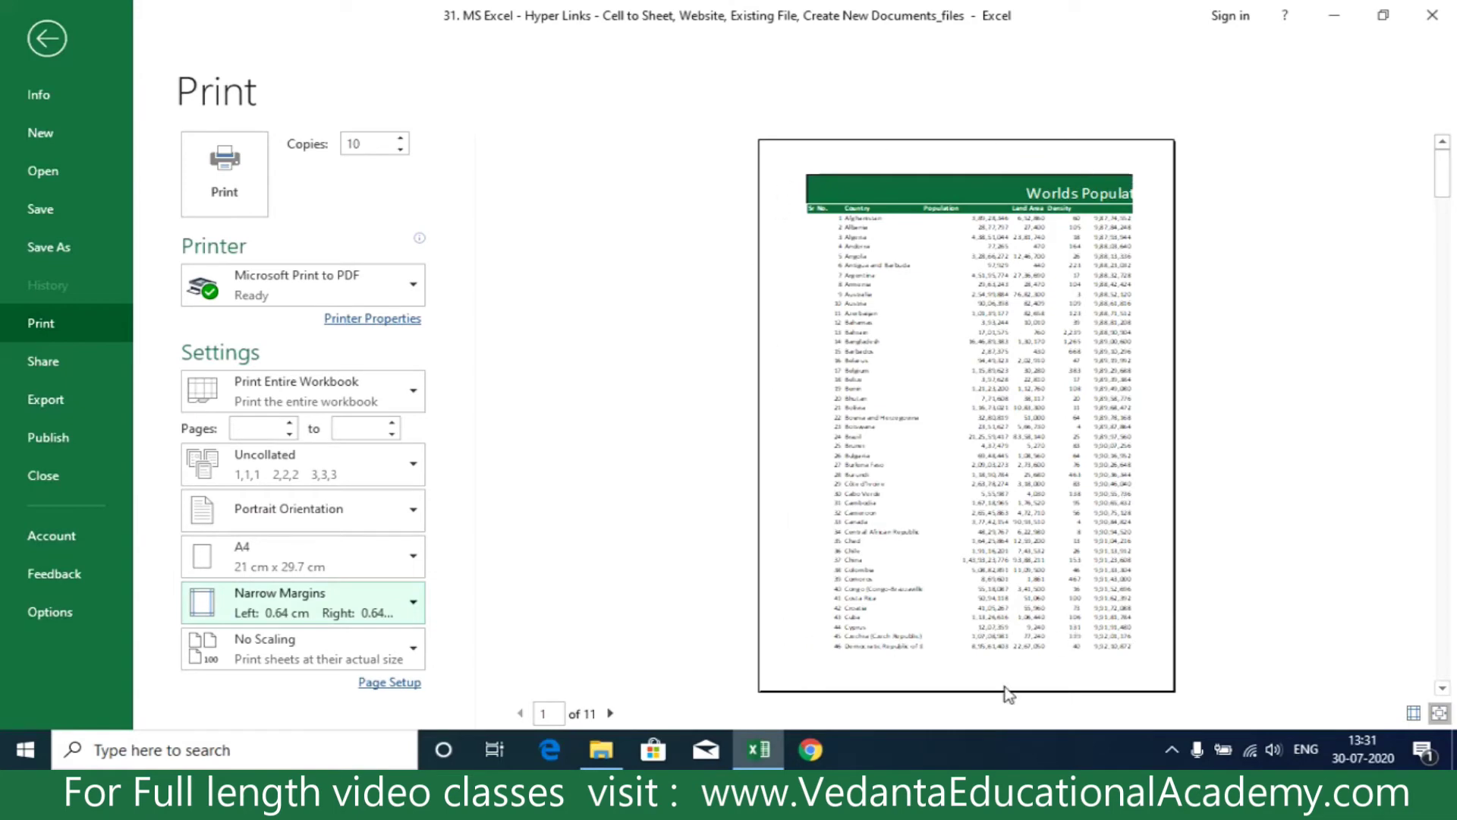
Return to the Worlds sheet and select the range D4:G32, starting at the Population header
left_click(47, 38)
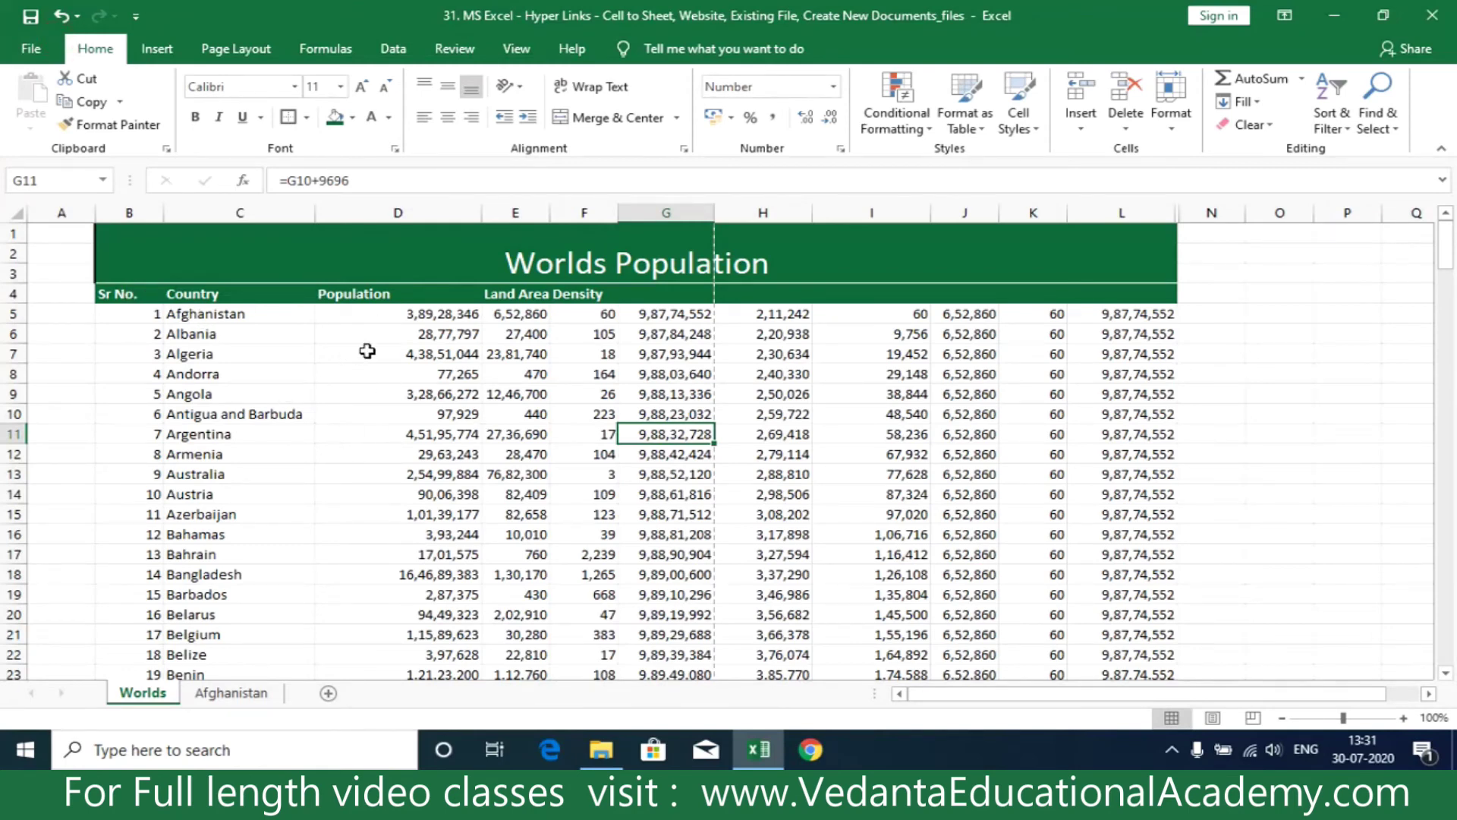
left_click(125, 292)
left_click(262, 304)
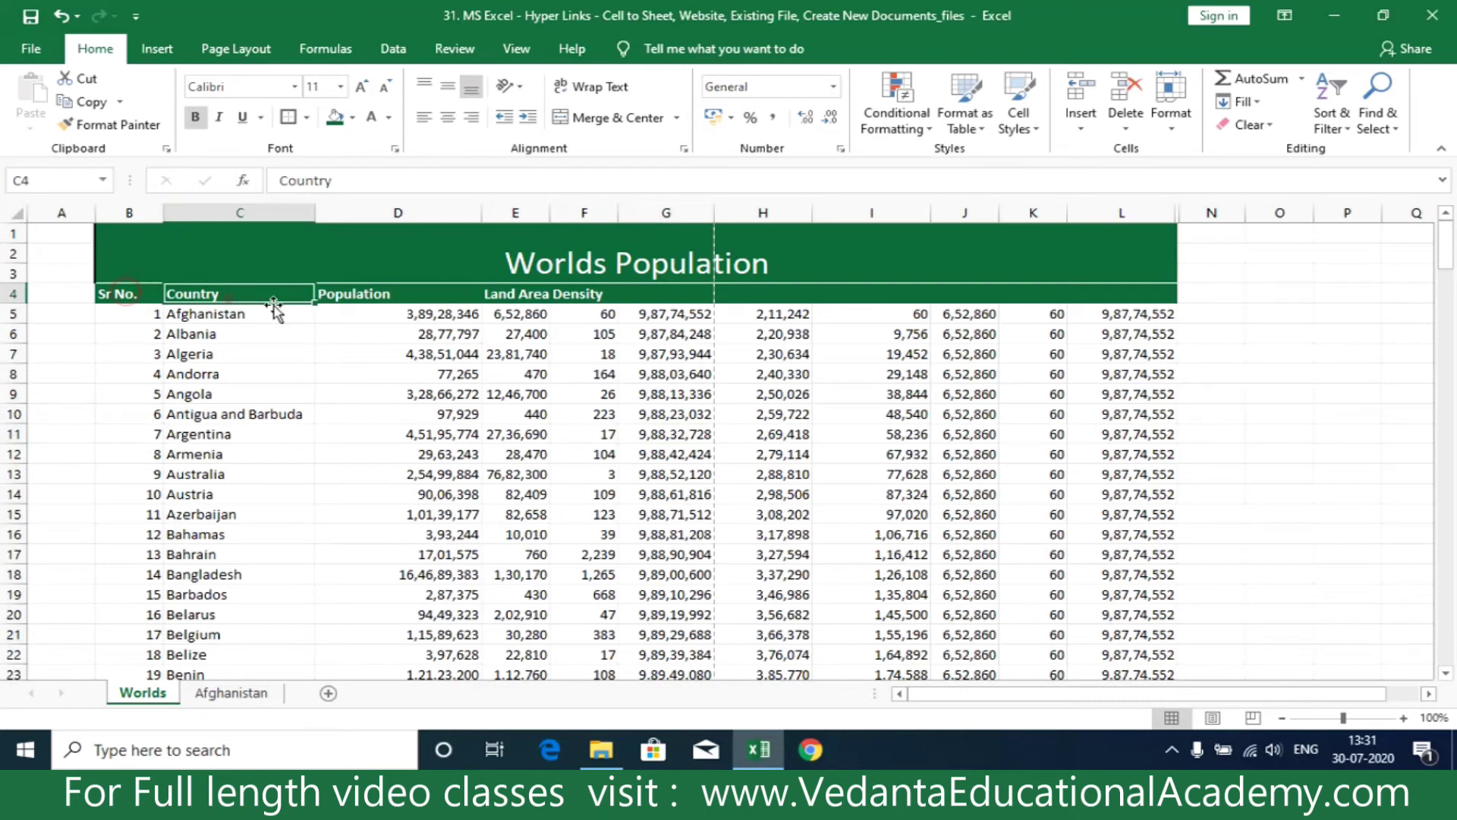
left_click(422, 303)
left_click(556, 298)
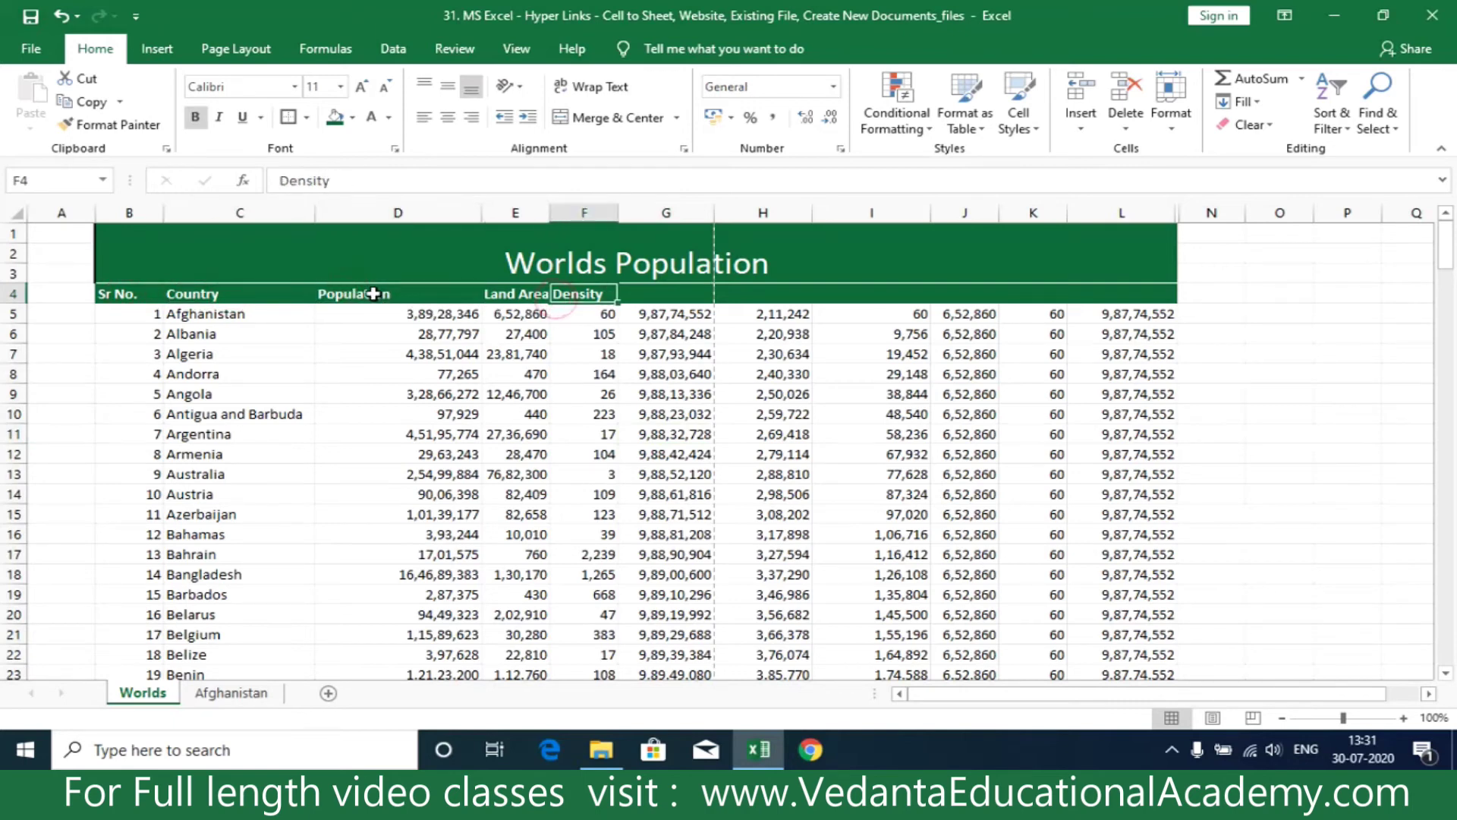
left_click(345, 293)
left_click_drag(349, 293, 690, 629)
left_click(494, 455)
scroll(661, 547, "up", 4)
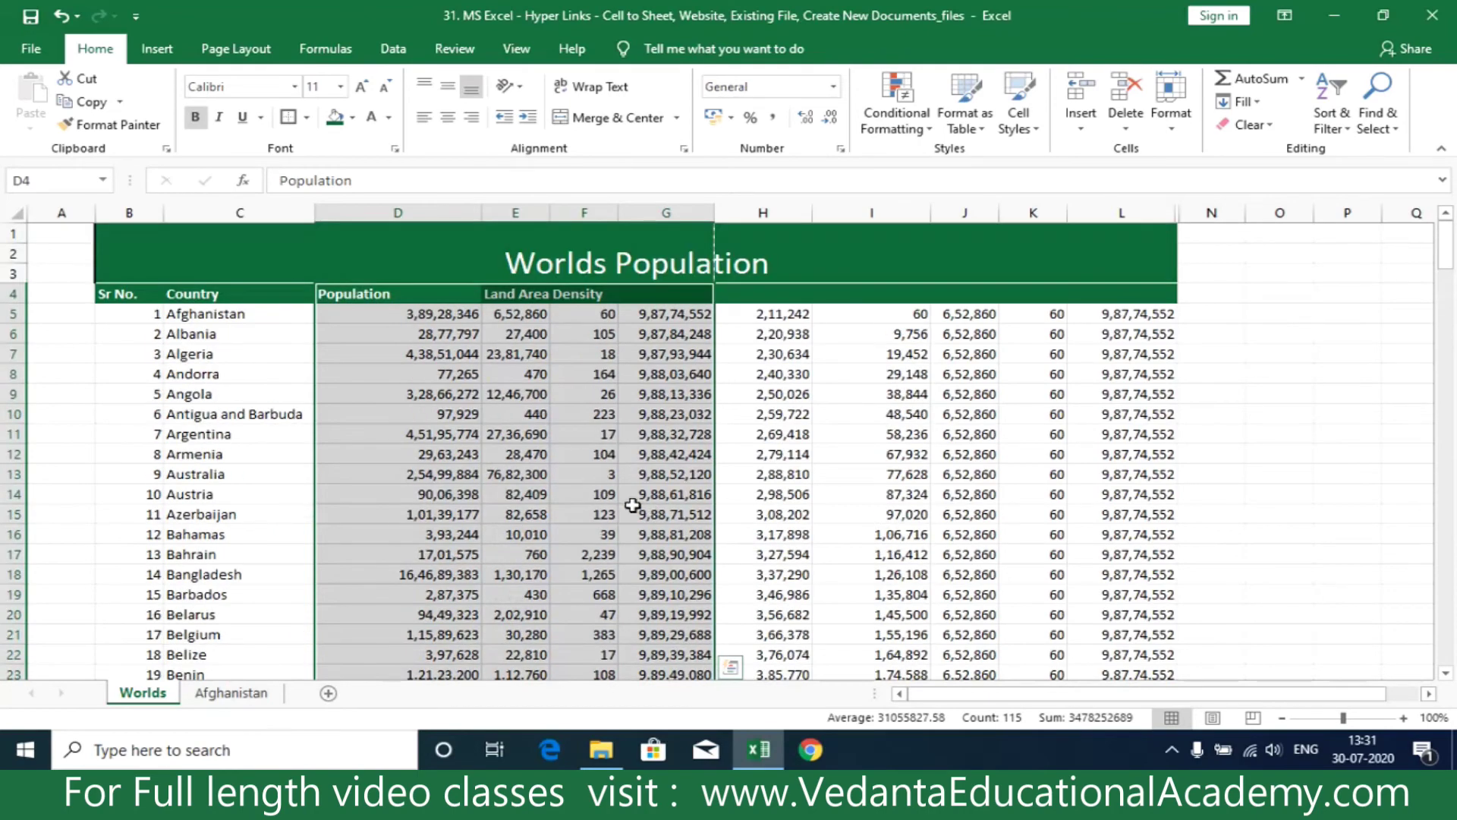
Check the selected range on the sheet and set the print scope to Print Selection
left_click(31, 48)
key("Escape")
scroll(553, 476, "down", 1)
scroll(517, 447, "down", 3)
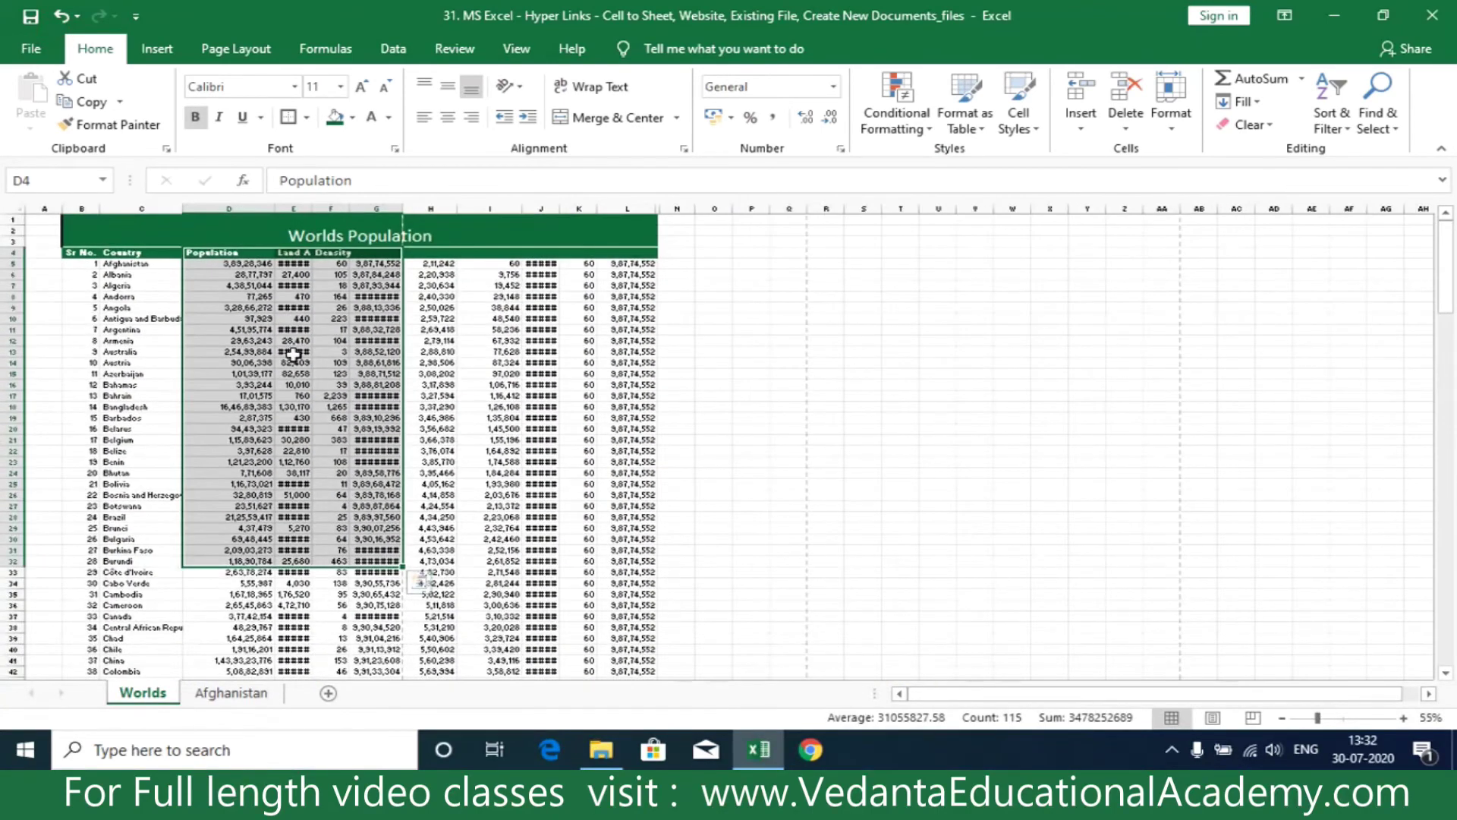
left_click(35, 39)
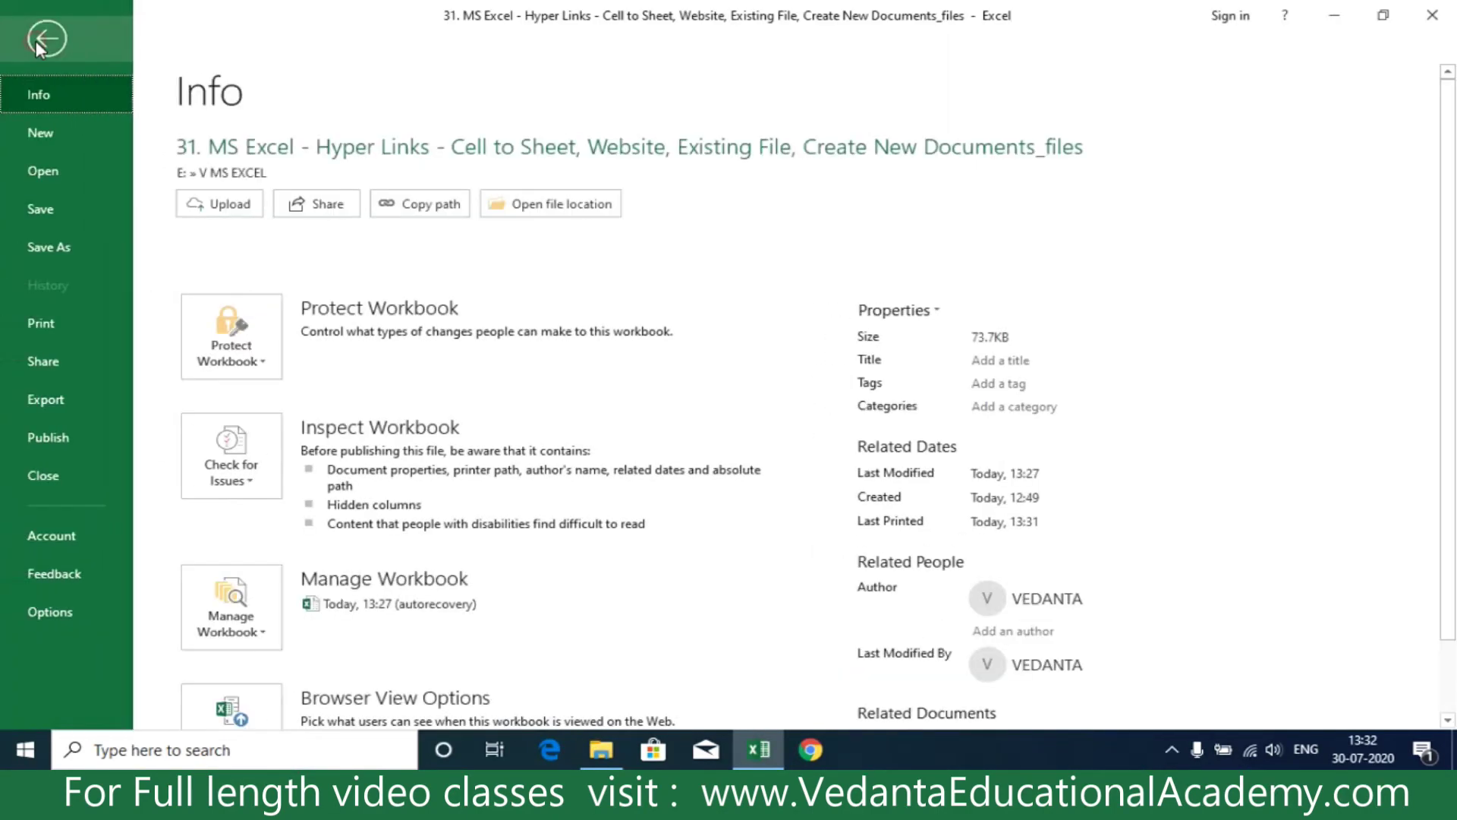
left_click(48, 311)
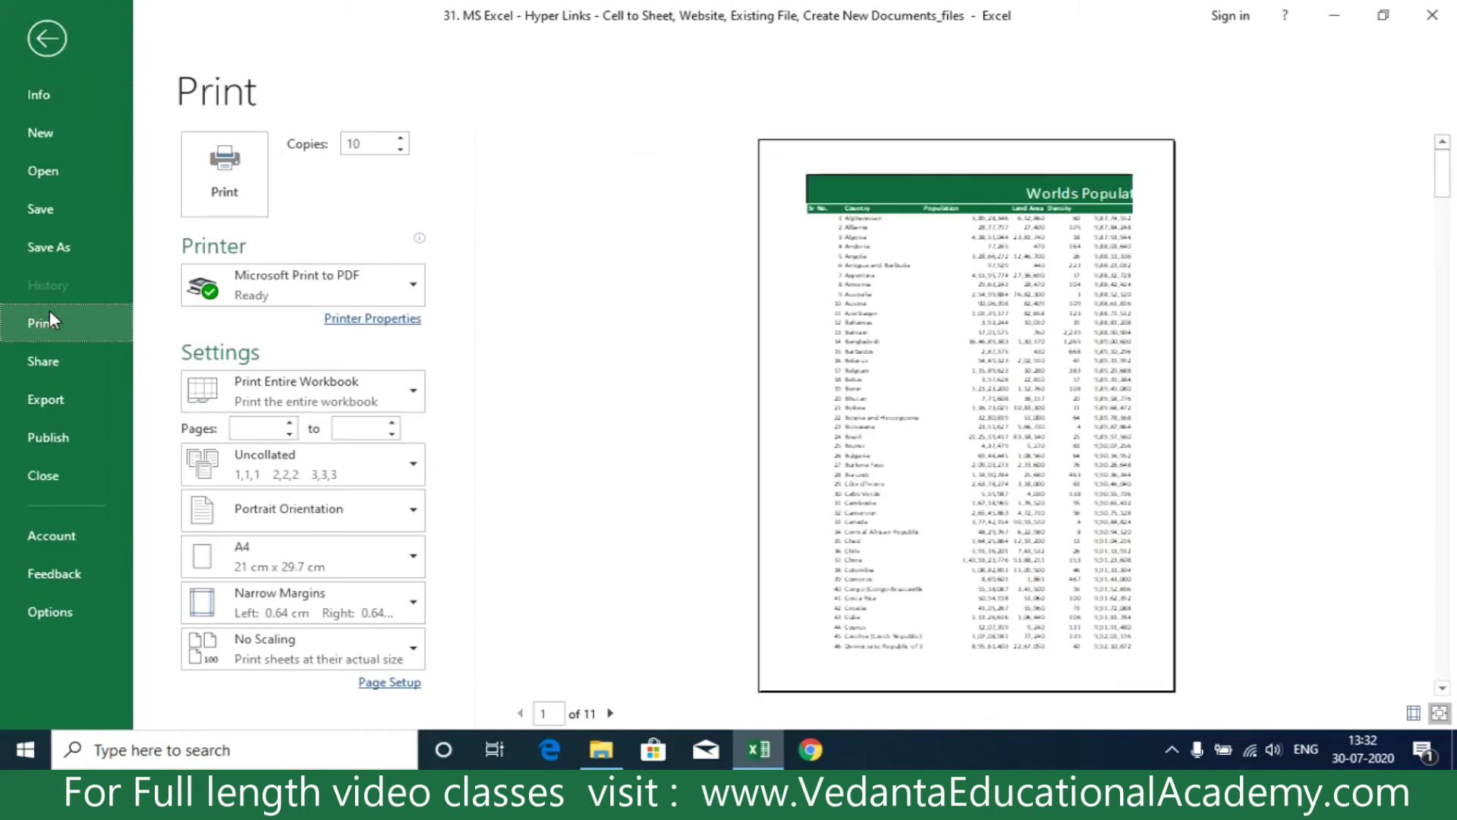
left_click(416, 395)
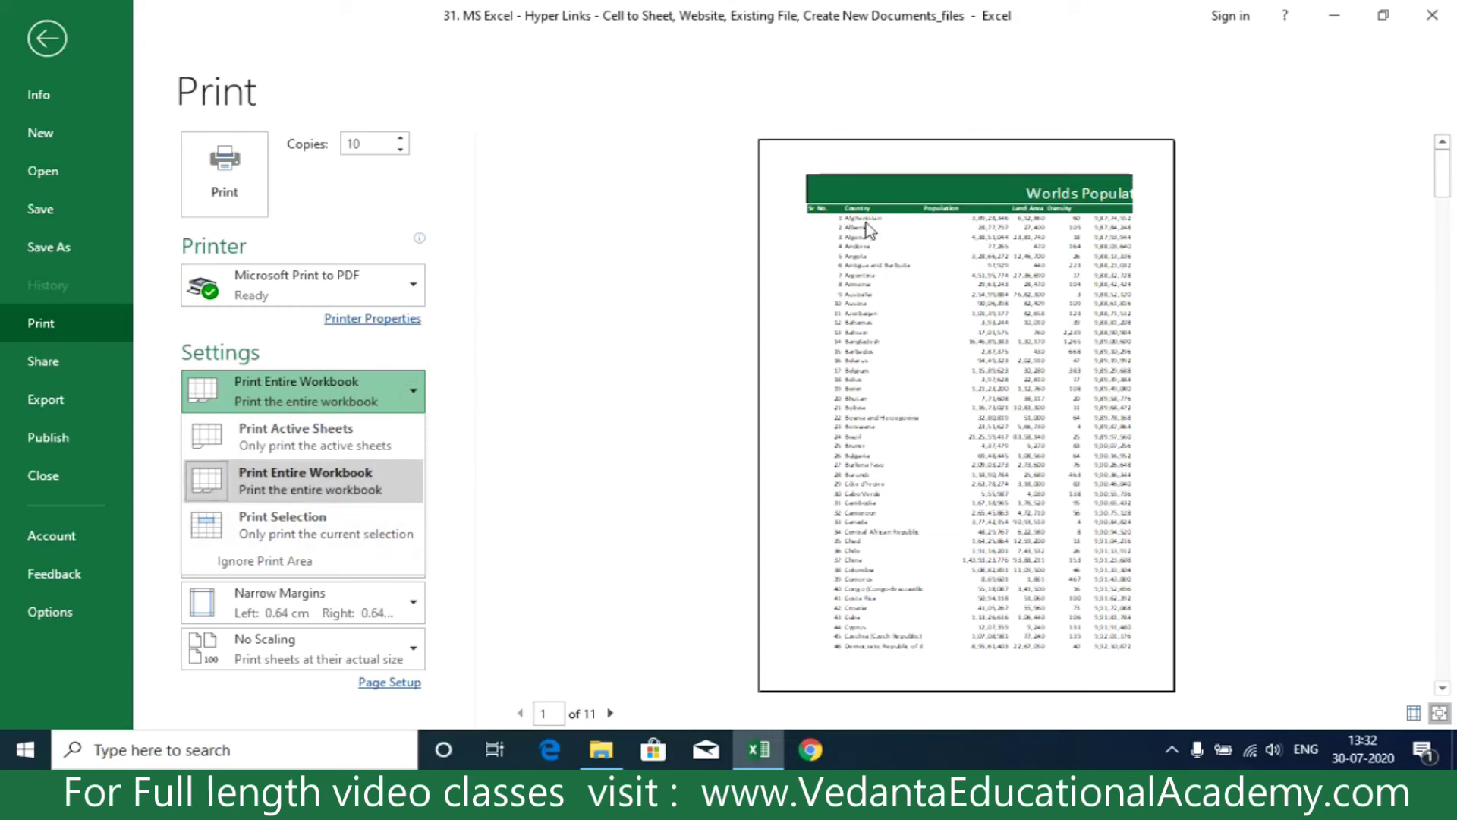
left_click(303, 527)
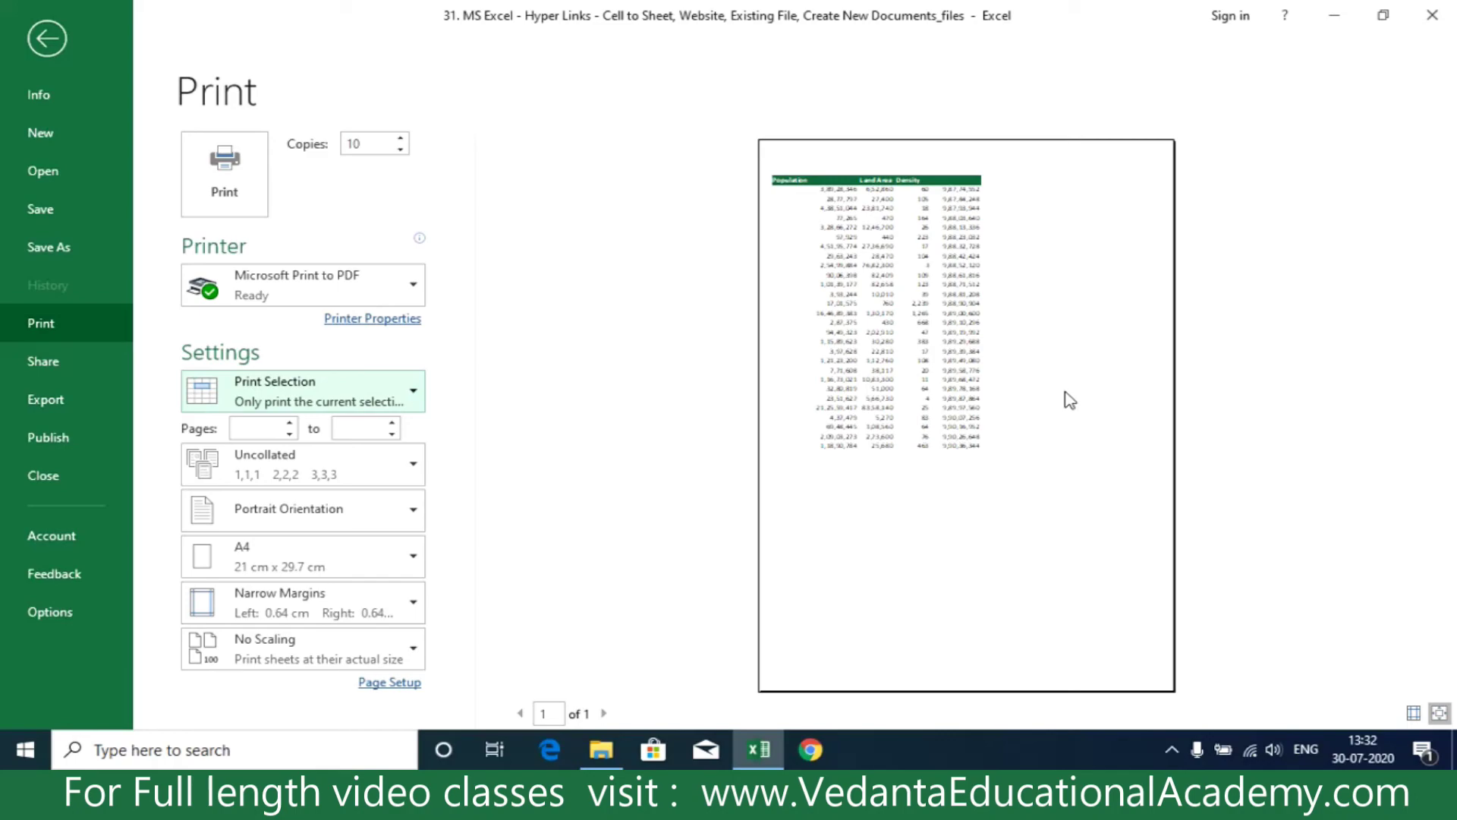
Return to the Worlds sheet and clear the range selection by selecting the empty cell R17
left_click(61, 41)
left_click(832, 395)
scroll(450, 472, "up", 4, "ctrl")
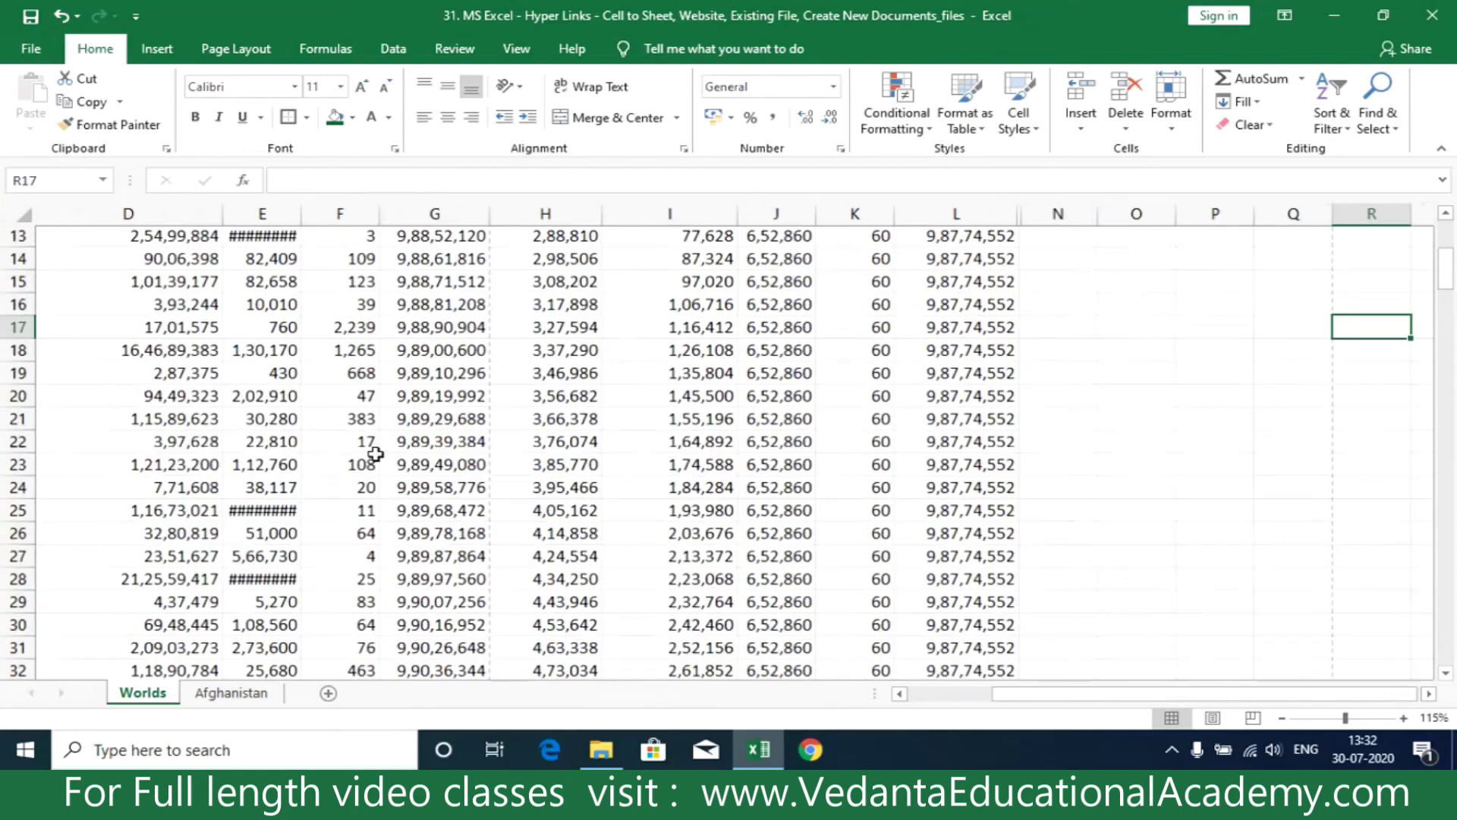
scroll(391, 407, "up", 4)
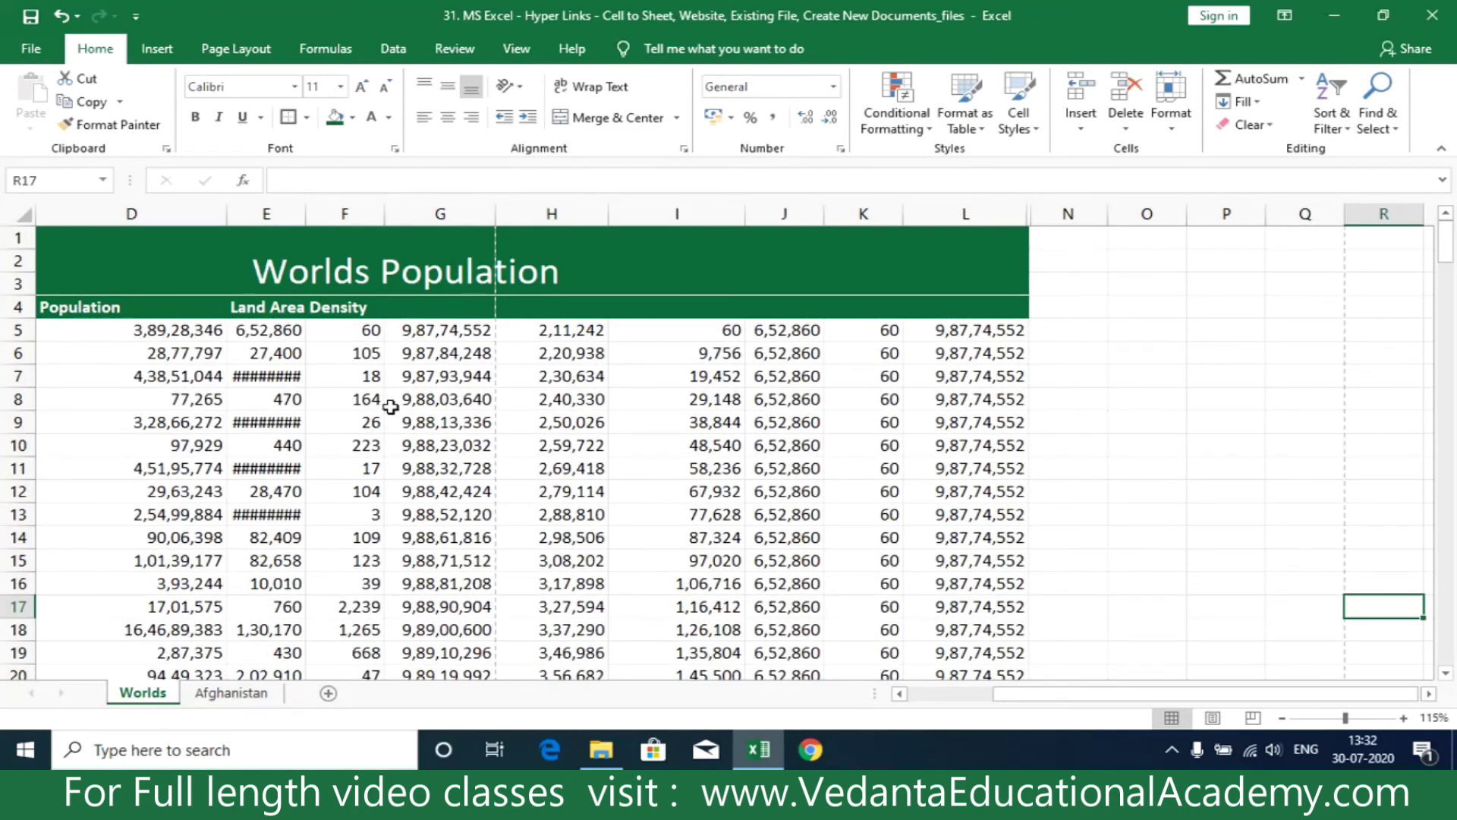
Reopen the print settings and choose Microsoft Print to PDF as the printer
left_click(23, 49)
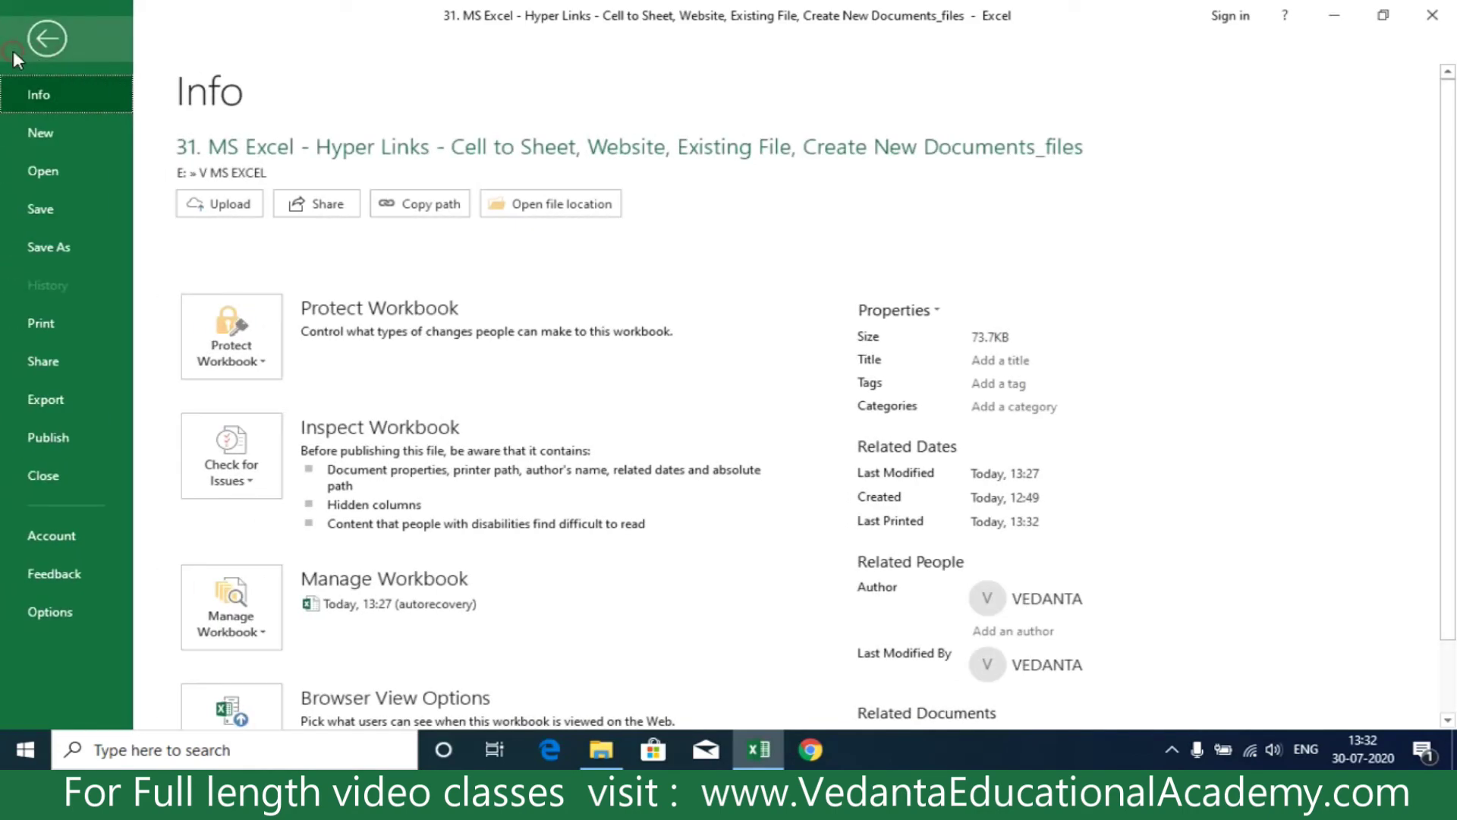
left_click(66, 324)
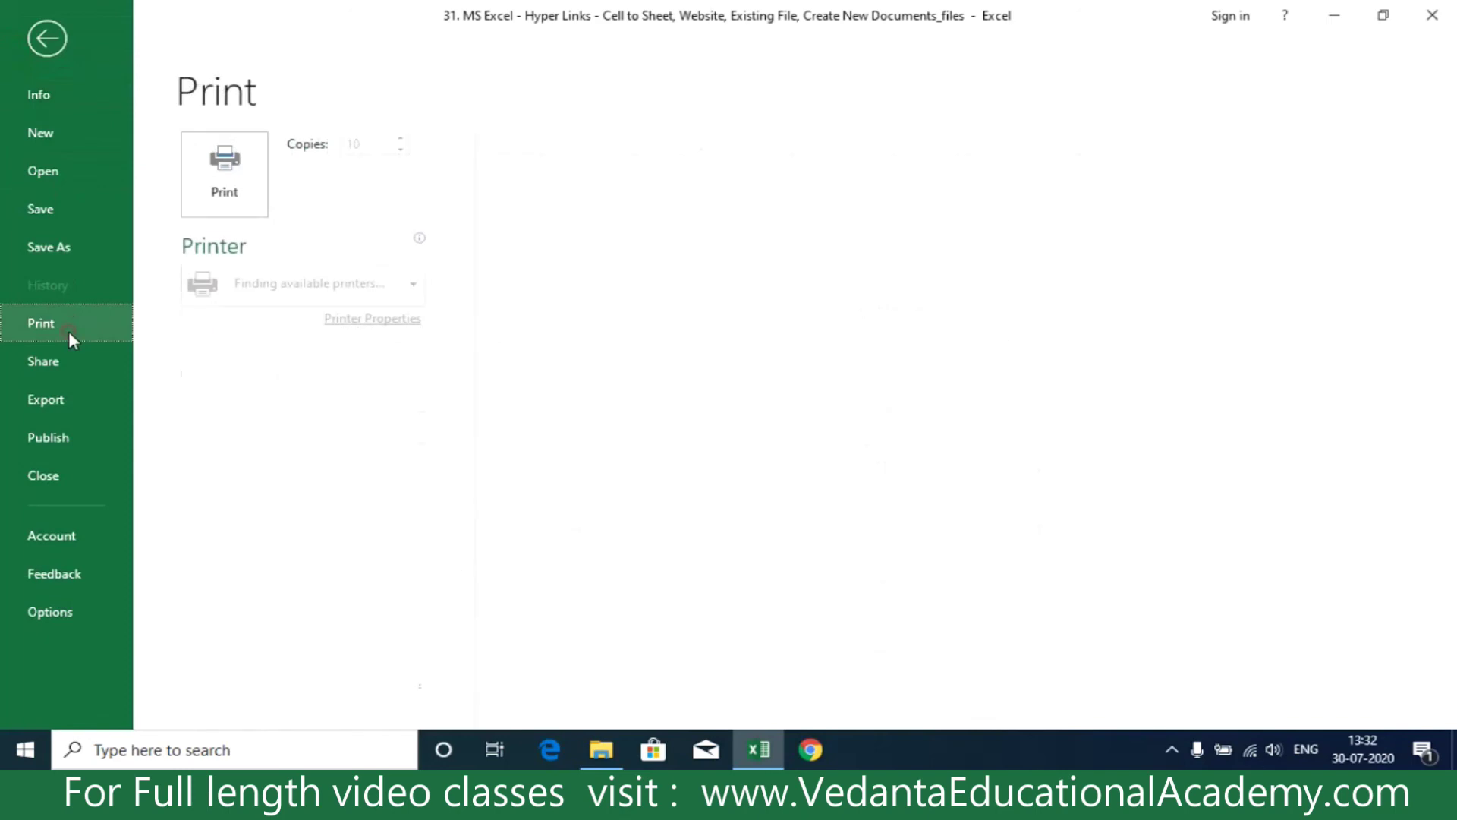
left_click(414, 298)
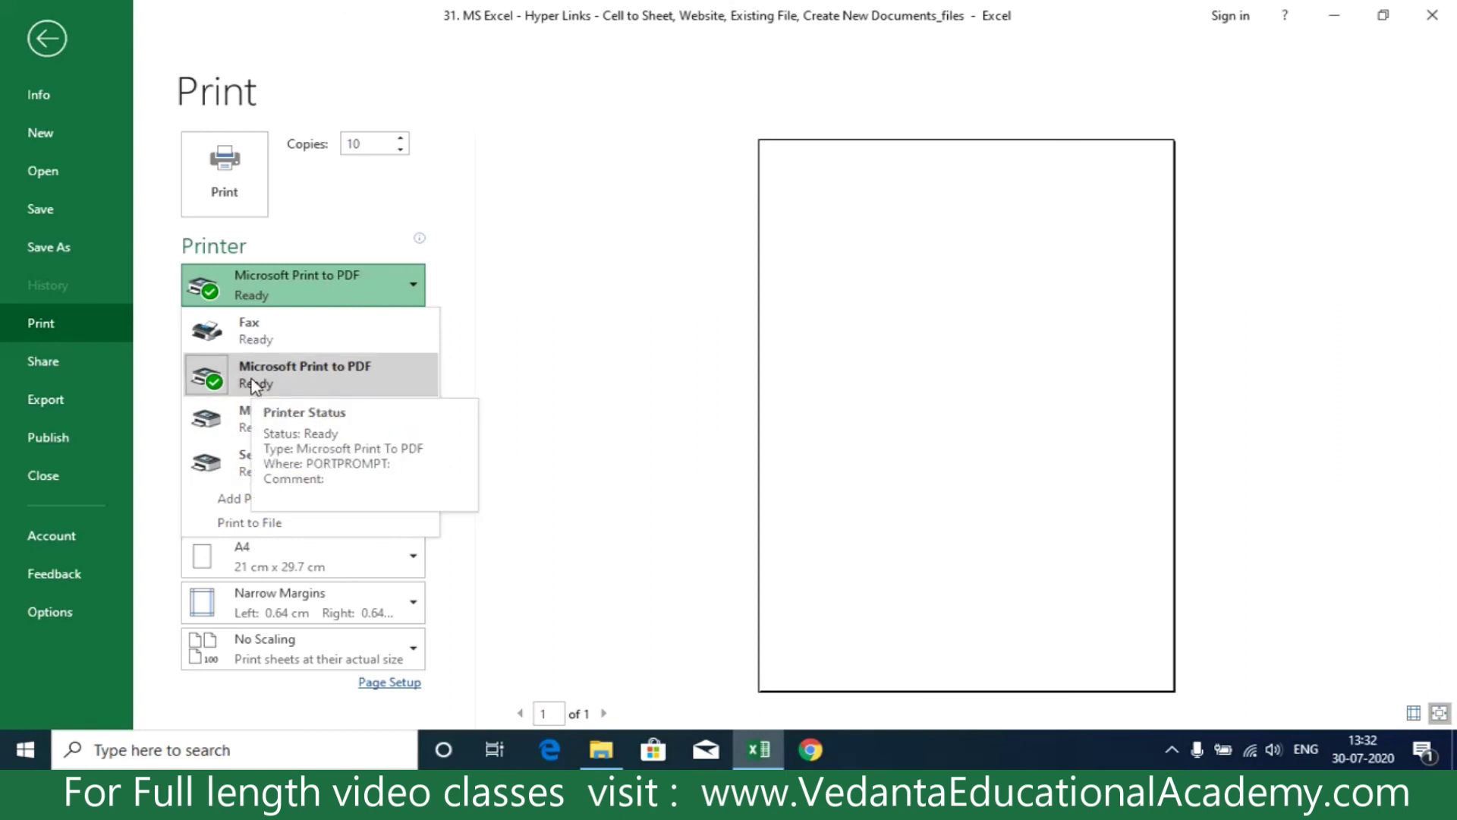
left_click(287, 387)
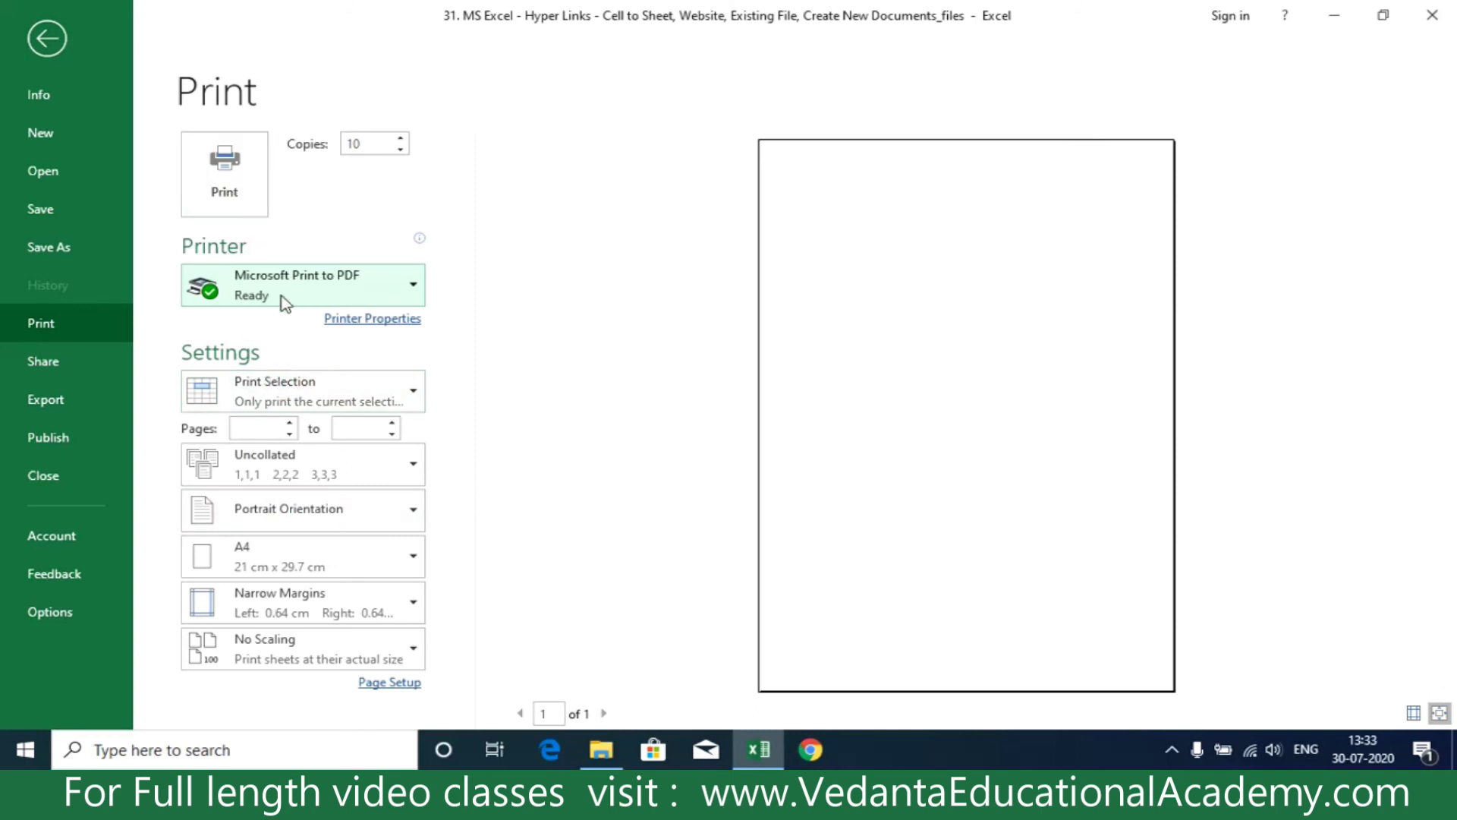
Print the sheet to a PDF and save the output on the Desktop as "Worlds ppl data in pdf"
left_click(222, 190)
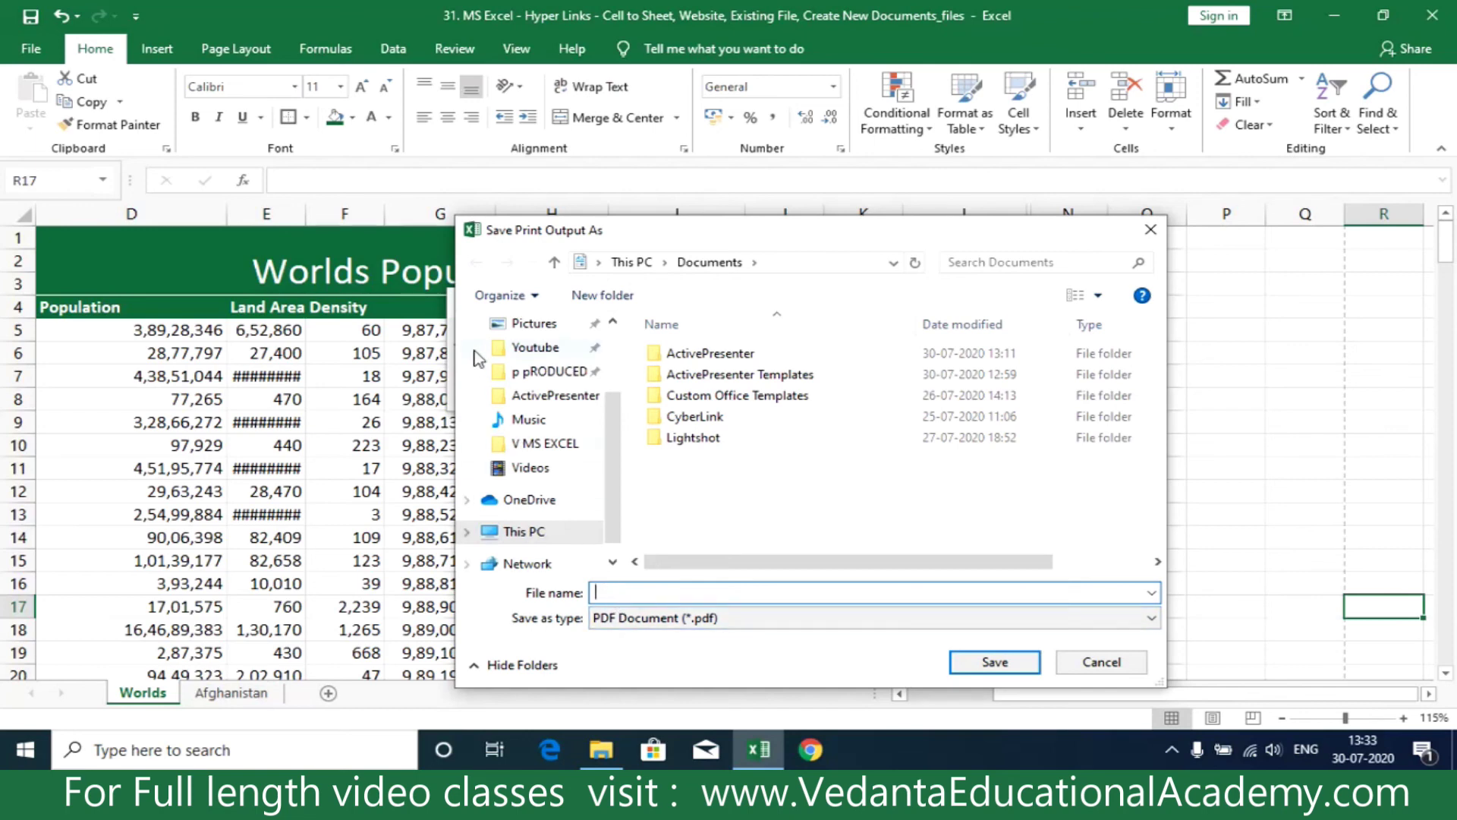
scroll(565, 413, "up", 2)
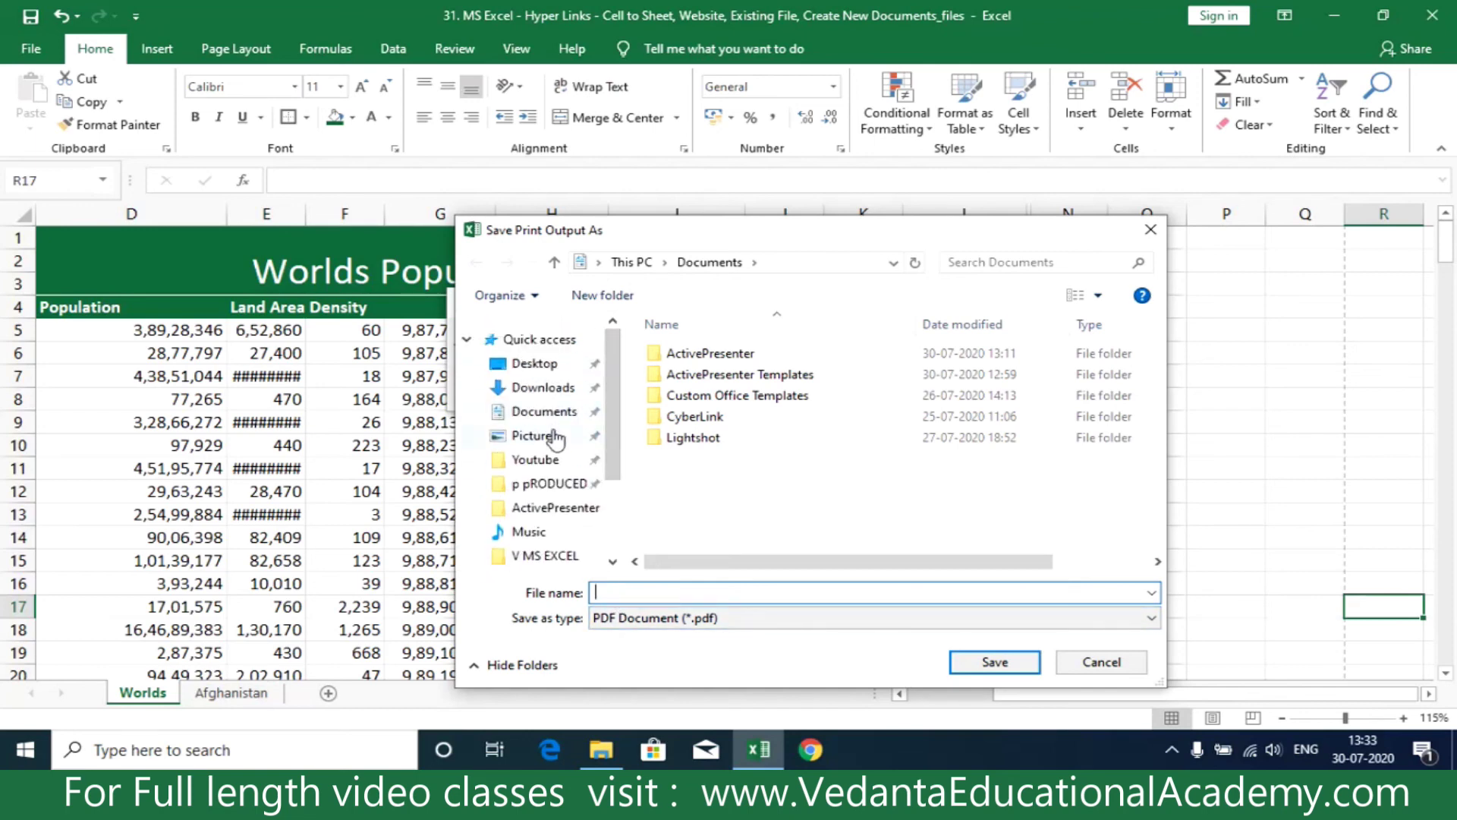
left_click(535, 365)
left_click(618, 593)
type("Worlds ppl data")
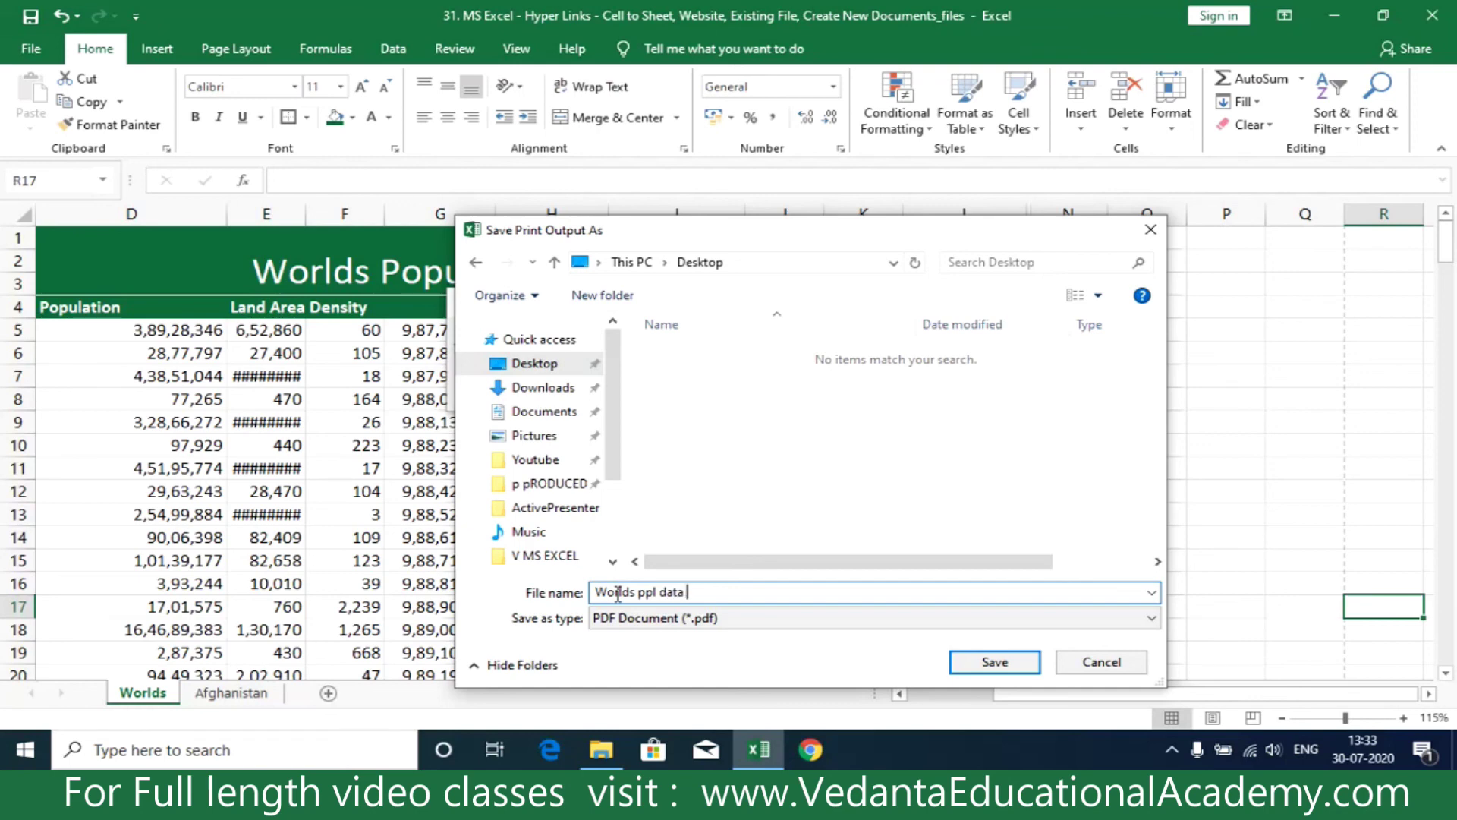
type("in pdf")
left_click(994, 662)
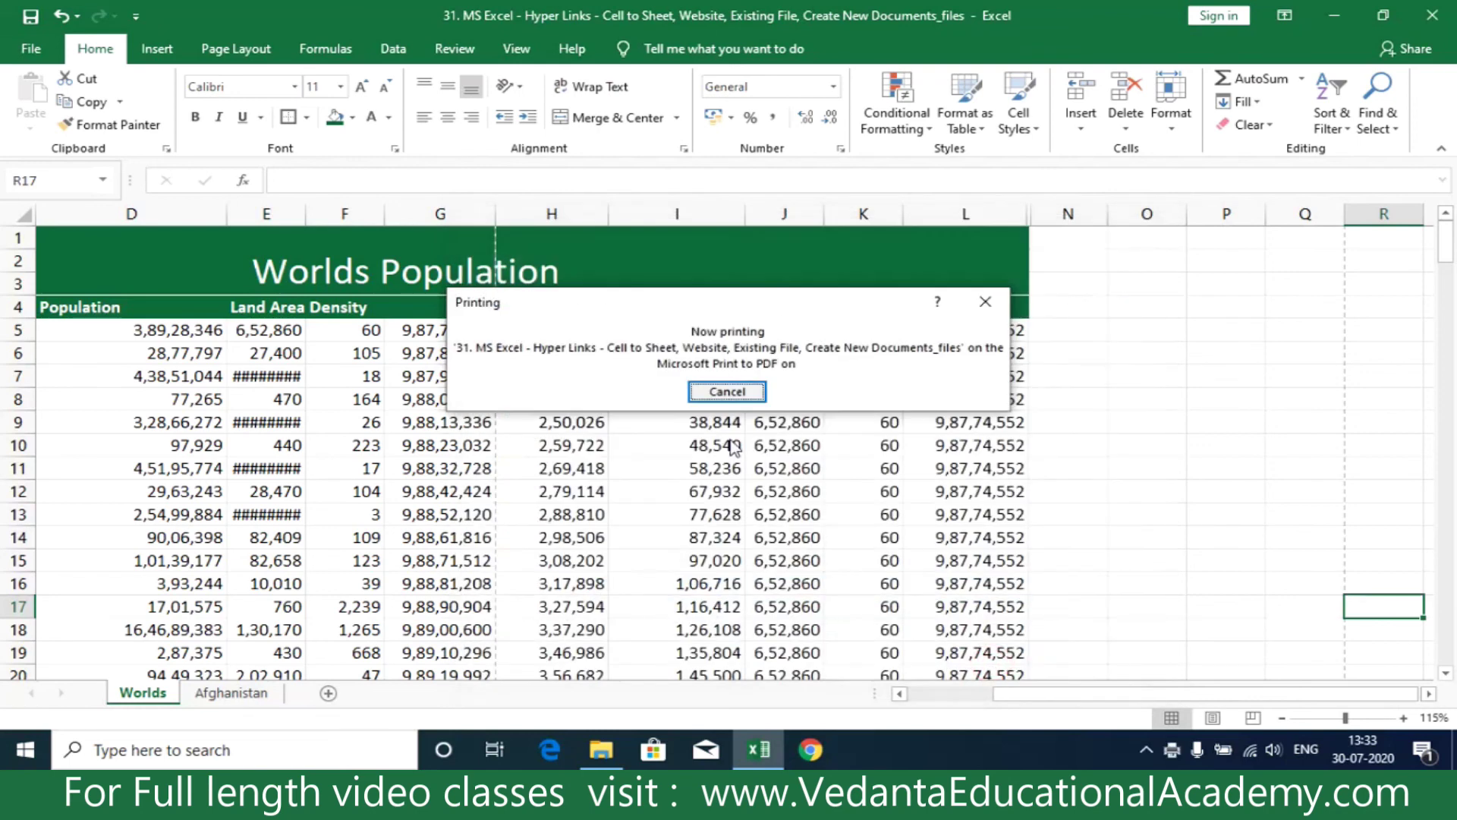
Minimize the workbook and the V MS EXCEL folder window, and locate the "Worlds ppl data in pdf" file on the desktop
left_click(581, 500)
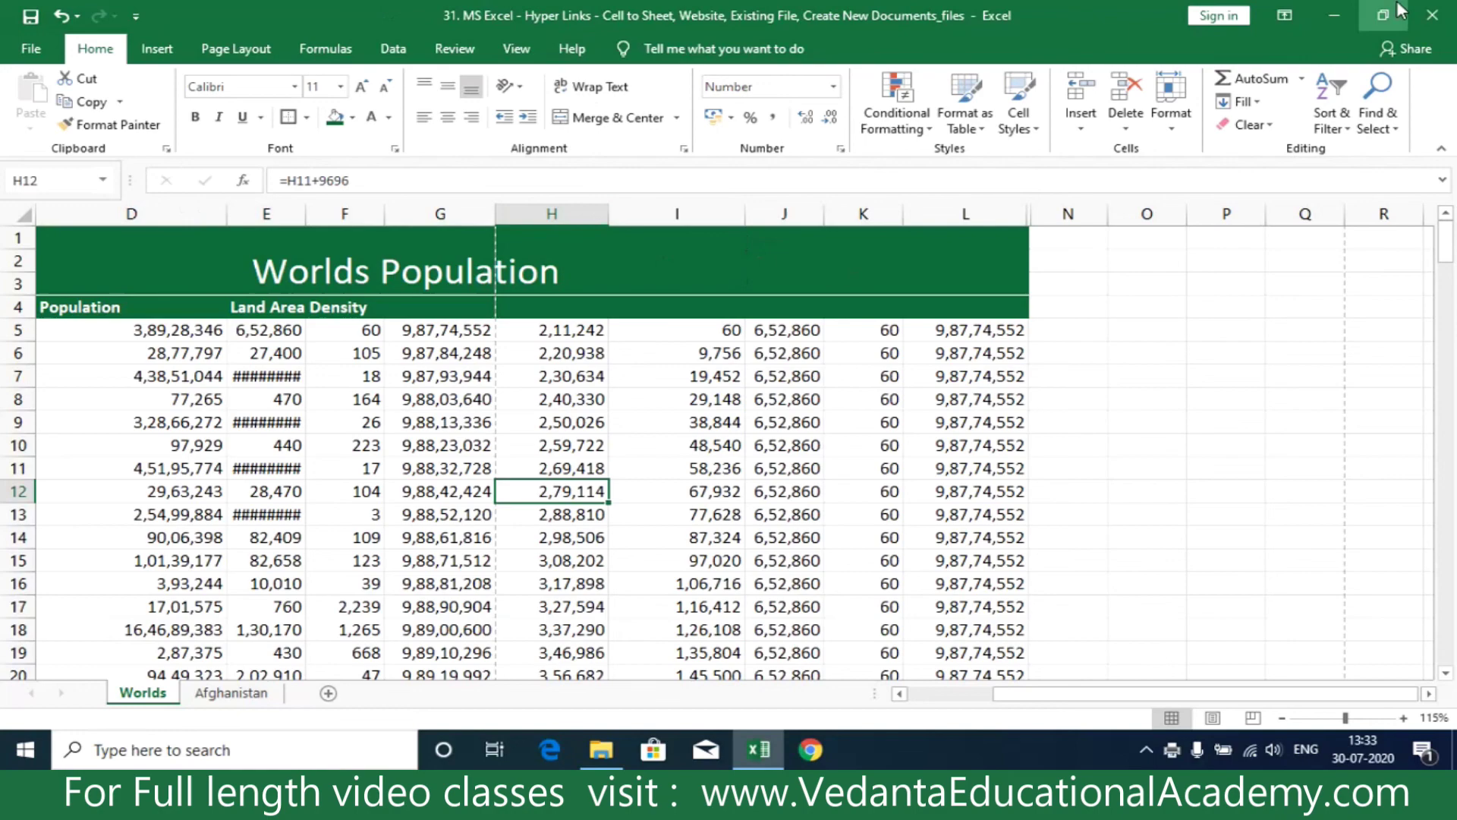
left_click(1325, 18)
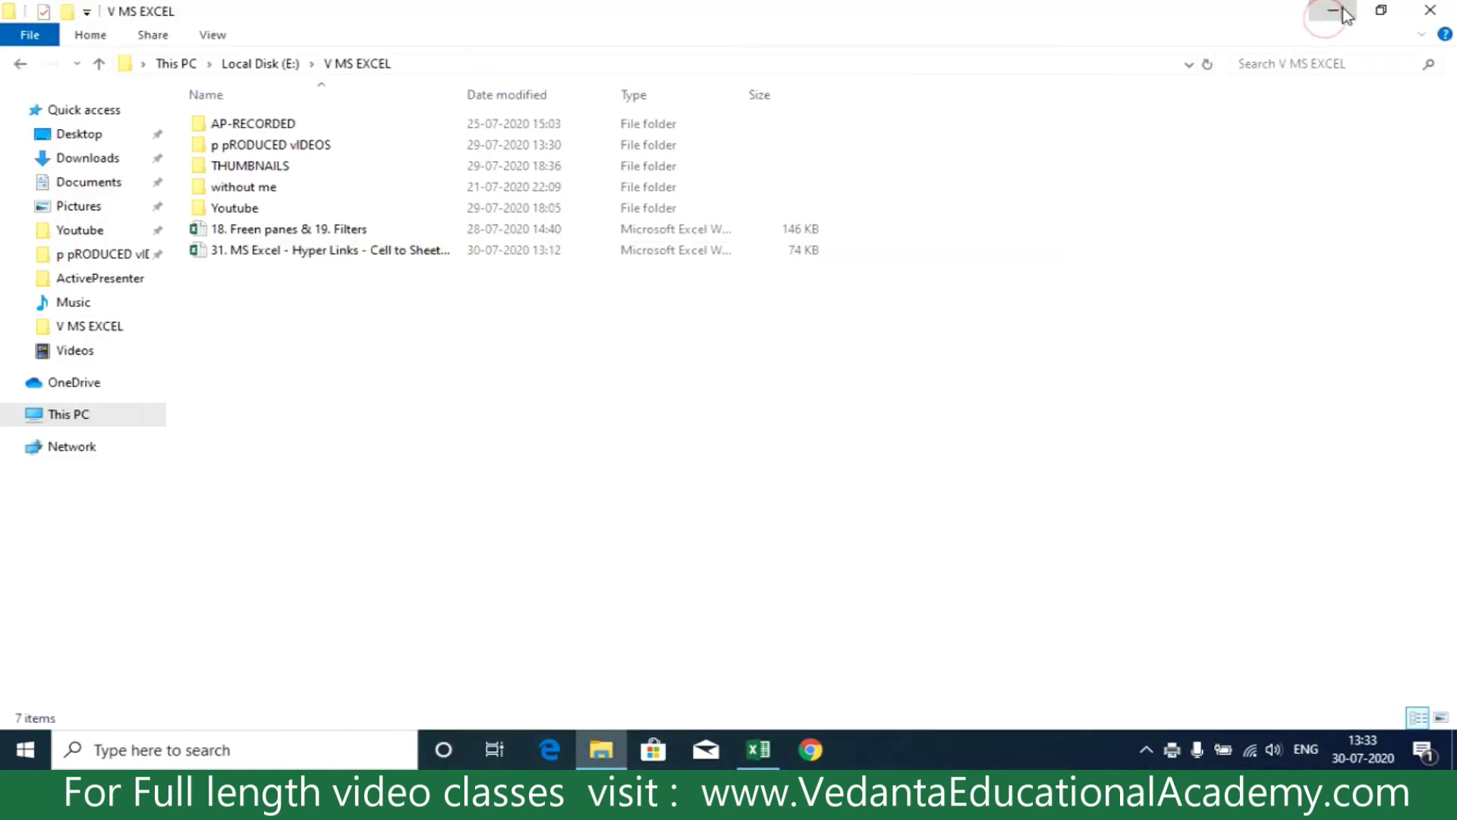
left_click(1327, 18)
left_click(137, 168)
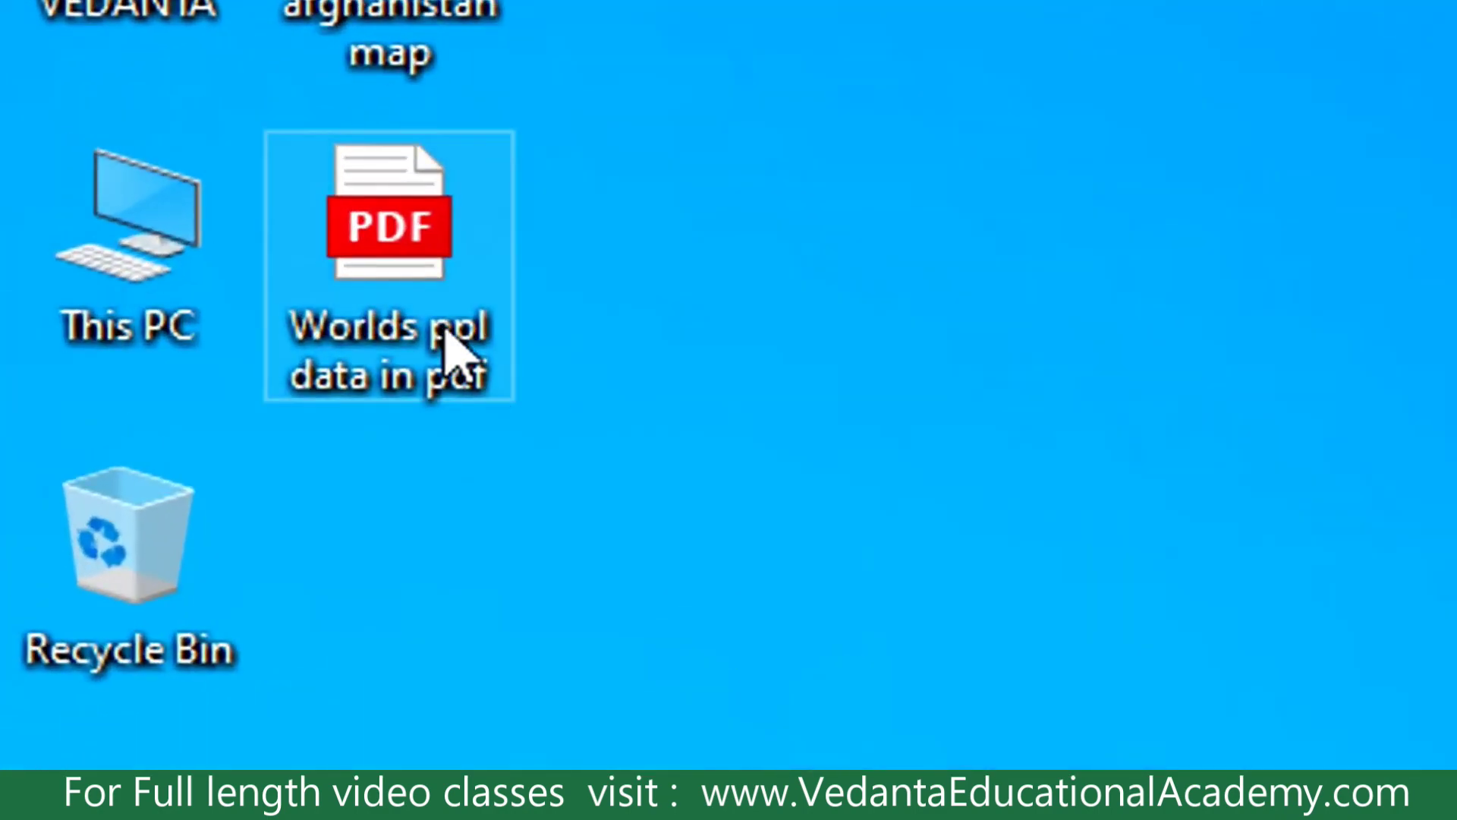